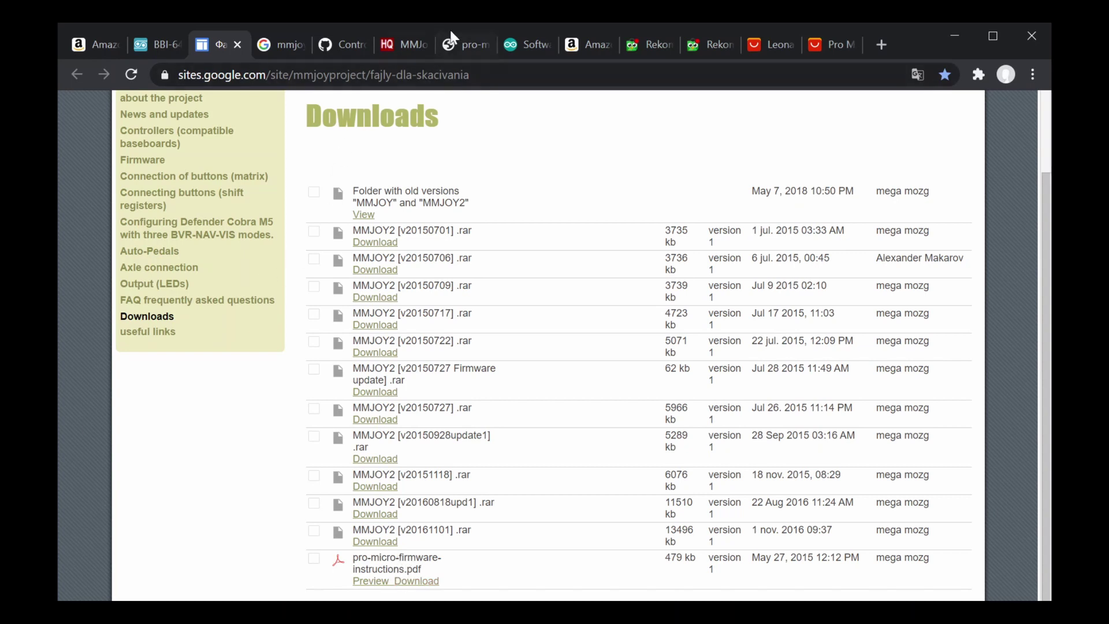
Read through pro-micro-firmware-instructions.pdf on loading MMJoy2 firmware, and return to the MMJoy project's downloads page
{"action": "left_click", "coordinate": [453, 47]}
{"action": "scroll", "coordinate": [487, 366], "scroll_direction": "down", "scroll_amount": 3}
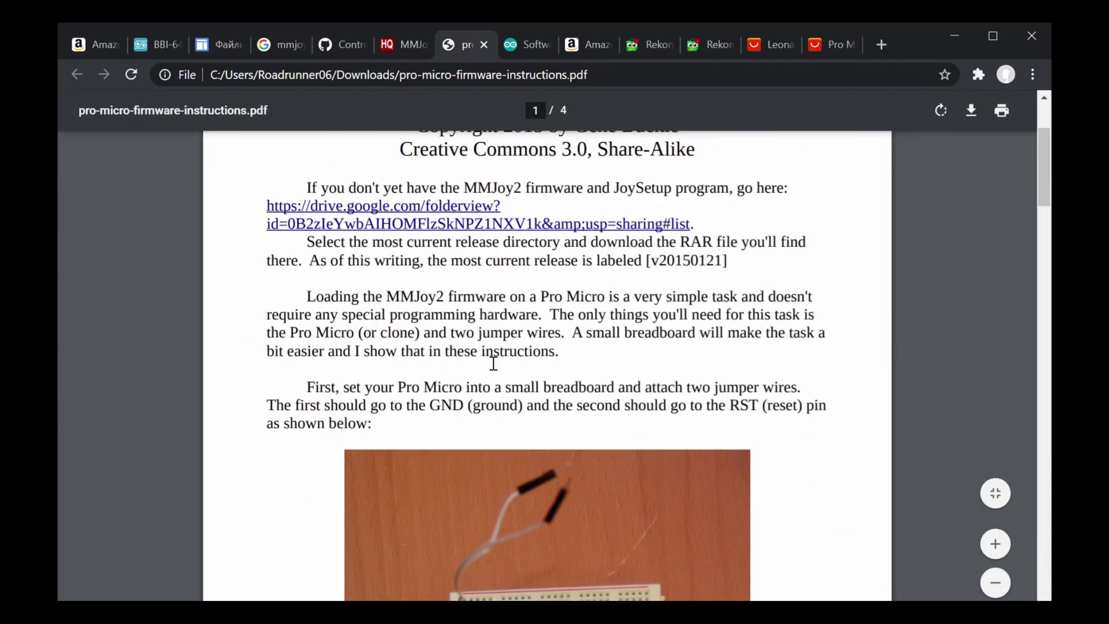
{"action": "scroll", "coordinate": [488, 341], "scroll_direction": "down", "scroll_amount": 3}
{"action": "scroll", "coordinate": [485, 337], "scroll_direction": "down", "scroll_amount": 5}
{"action": "scroll", "coordinate": [482, 330], "scroll_direction": "down", "scroll_amount": 10}
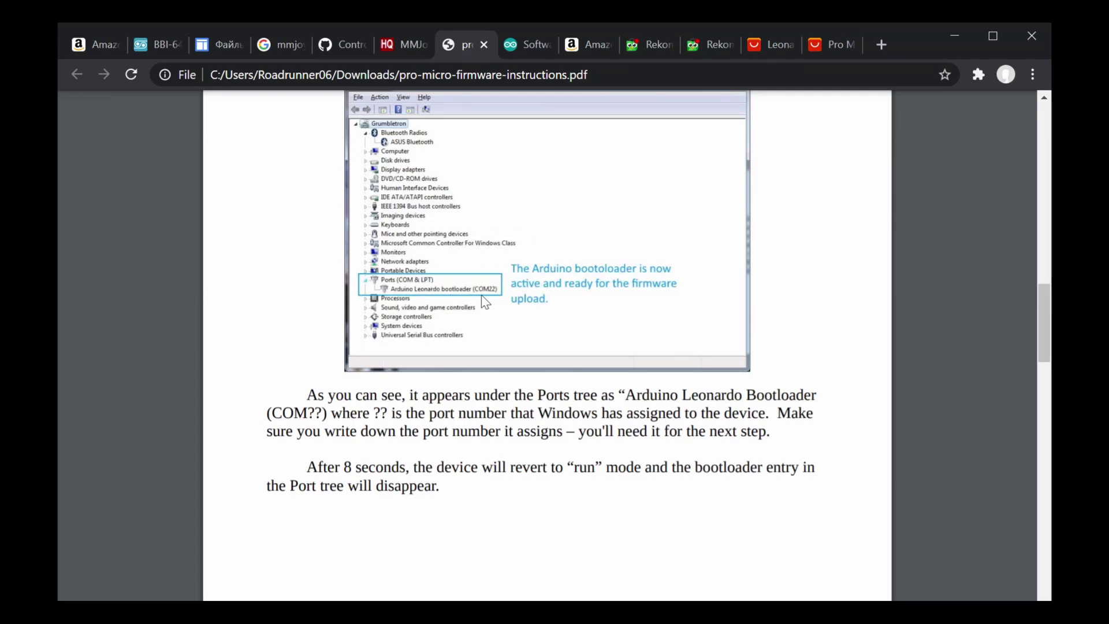
{"action": "scroll", "coordinate": [484, 302], "scroll_direction": "down", "scroll_amount": 10}
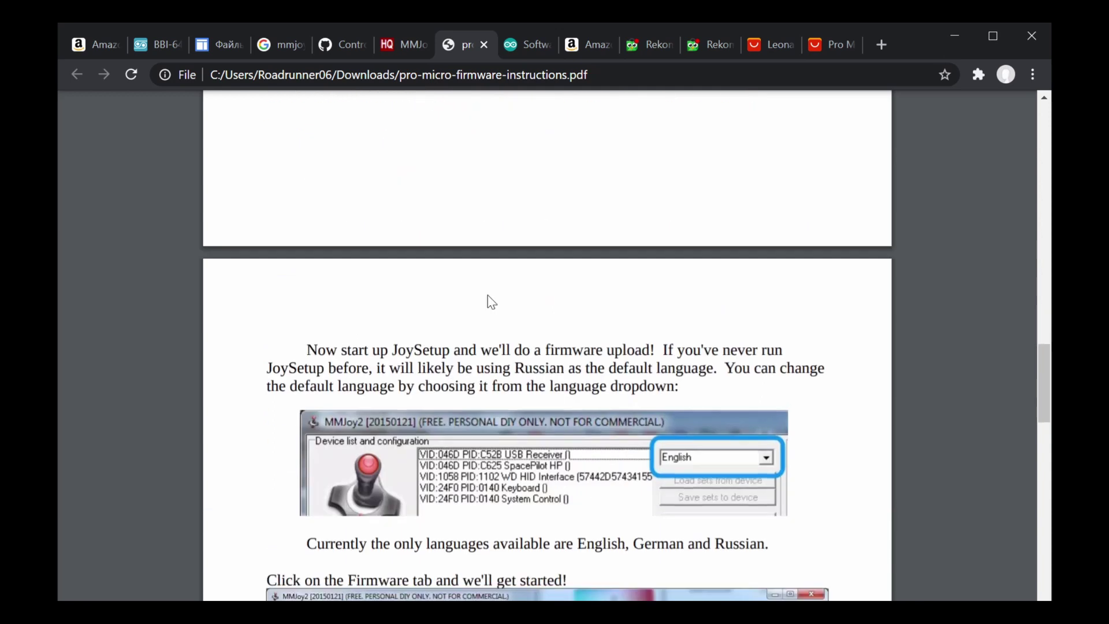
{"action": "scroll", "coordinate": [492, 306], "scroll_direction": "down", "scroll_amount": 3}
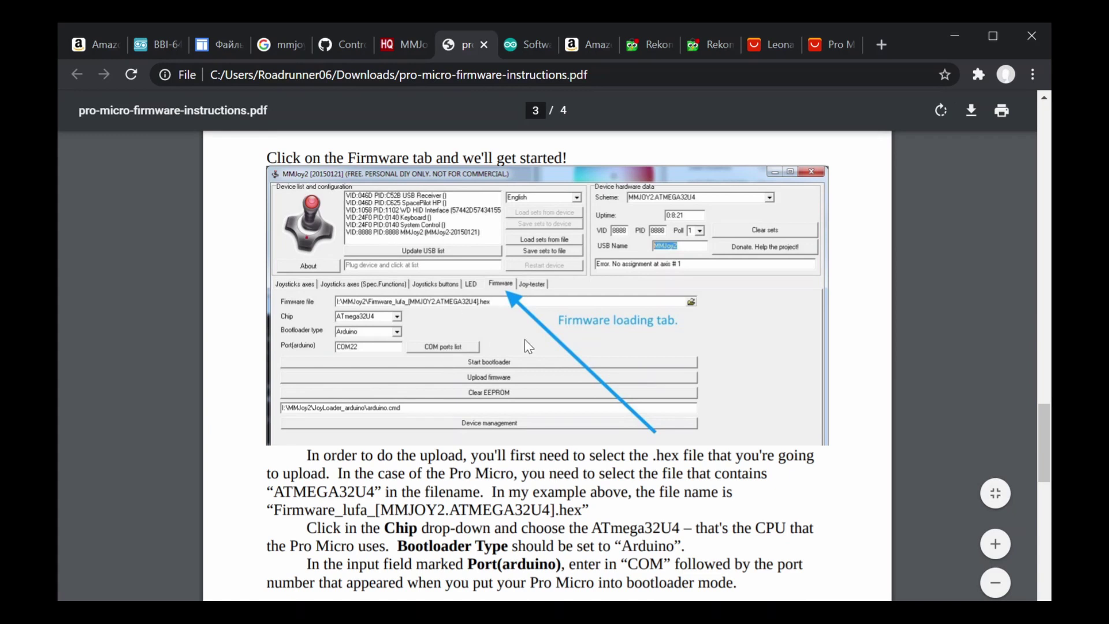
{"action": "scroll", "coordinate": [526, 338], "scroll_direction": "down", "scroll_amount": 12}
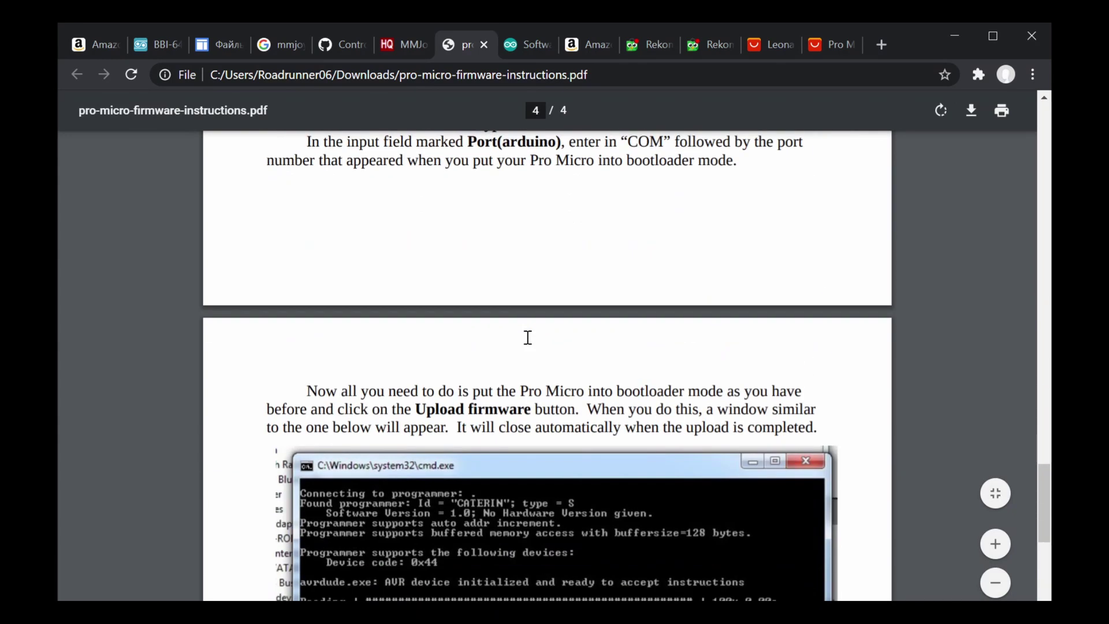
{"action": "scroll", "coordinate": [526, 341], "scroll_direction": "down", "scroll_amount": 6}
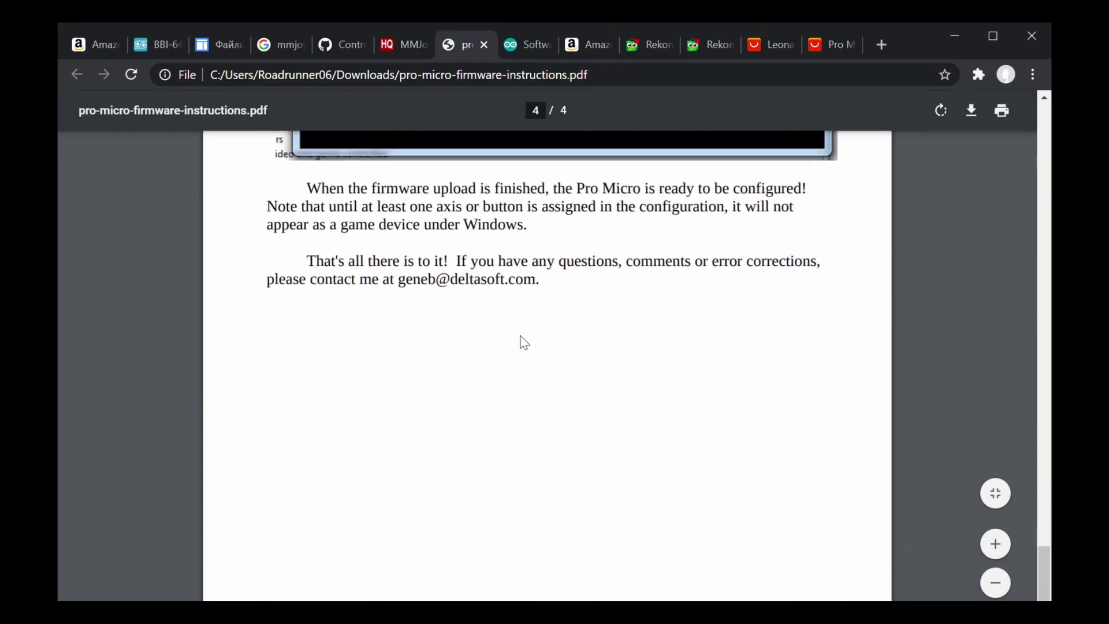
{"action": "scroll", "coordinate": [525, 352], "scroll_direction": "up", "scroll_amount": 20}
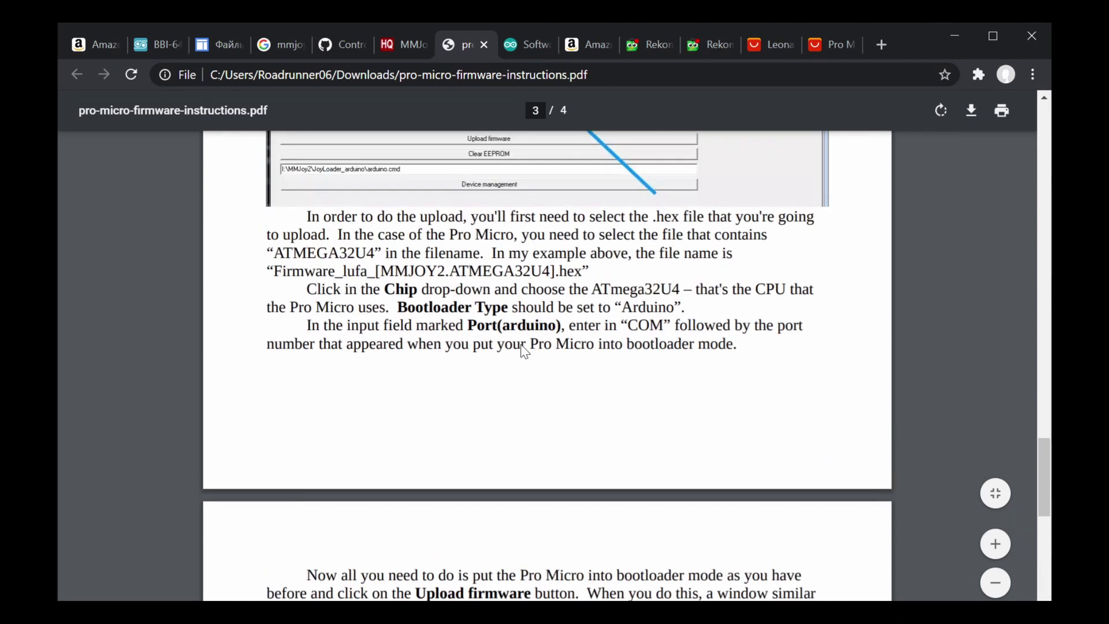
{"action": "scroll", "coordinate": [524, 350], "scroll_direction": "up", "scroll_amount": 20}
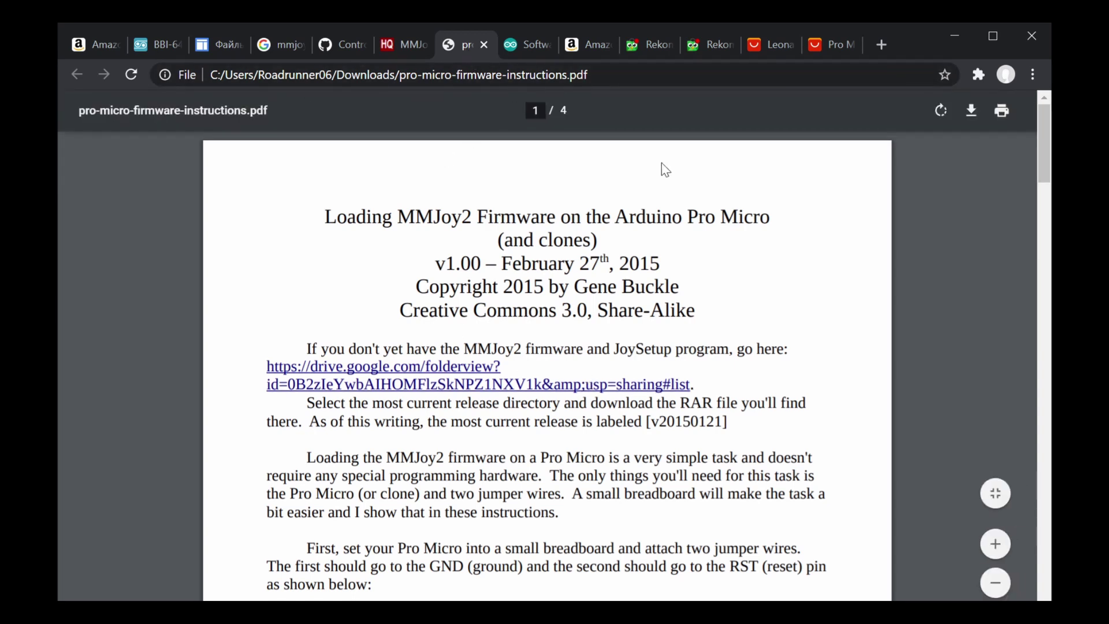
{"action": "left_click", "coordinate": [206, 50]}
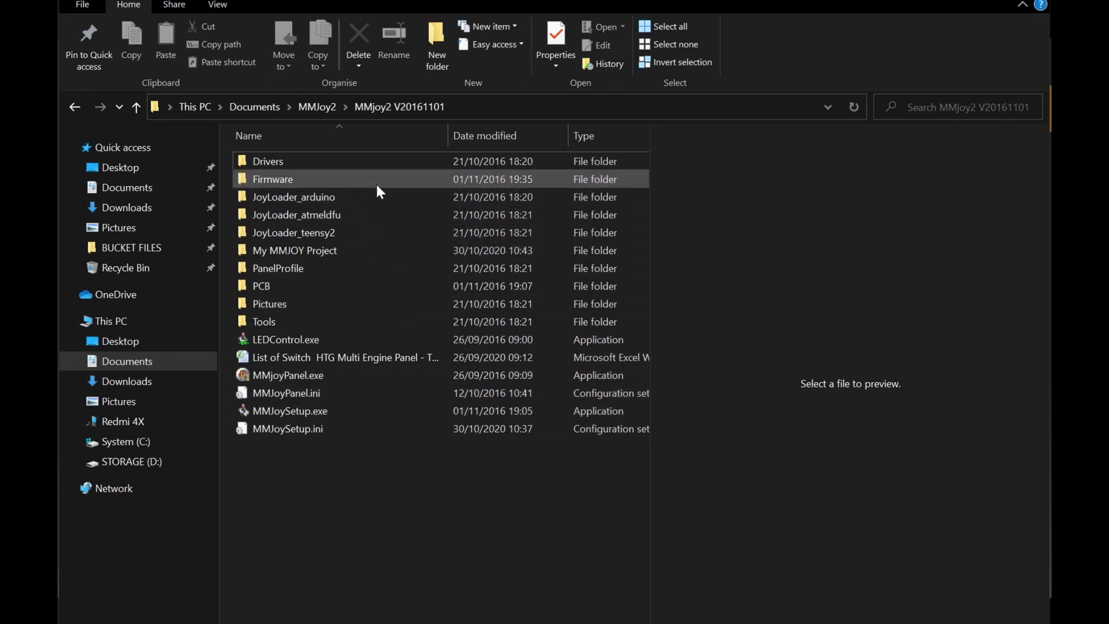
Review the version folders inside the MMJoy2 documents folder and reopen MMjoy2 V20161101
{"action": "mouse_move", "coordinate": [407, 204]}
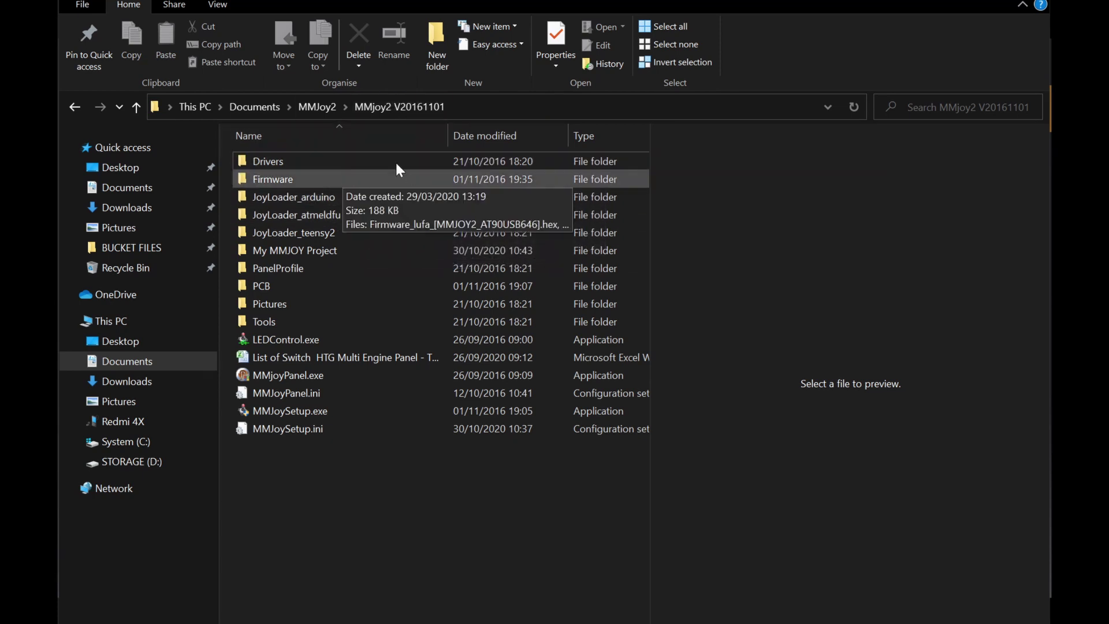
{"action": "left_click", "coordinate": [311, 108]}
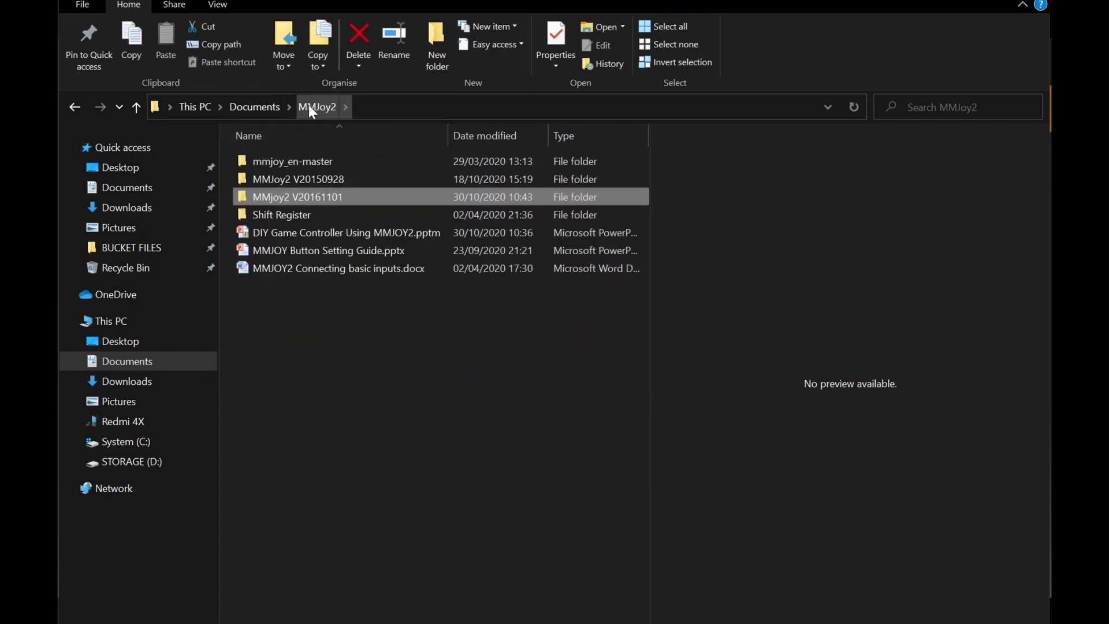
{"action": "left_click", "coordinate": [310, 179]}
{"action": "left_click", "coordinate": [313, 195]}
{"action": "double_click", "coordinate": [313, 200]}
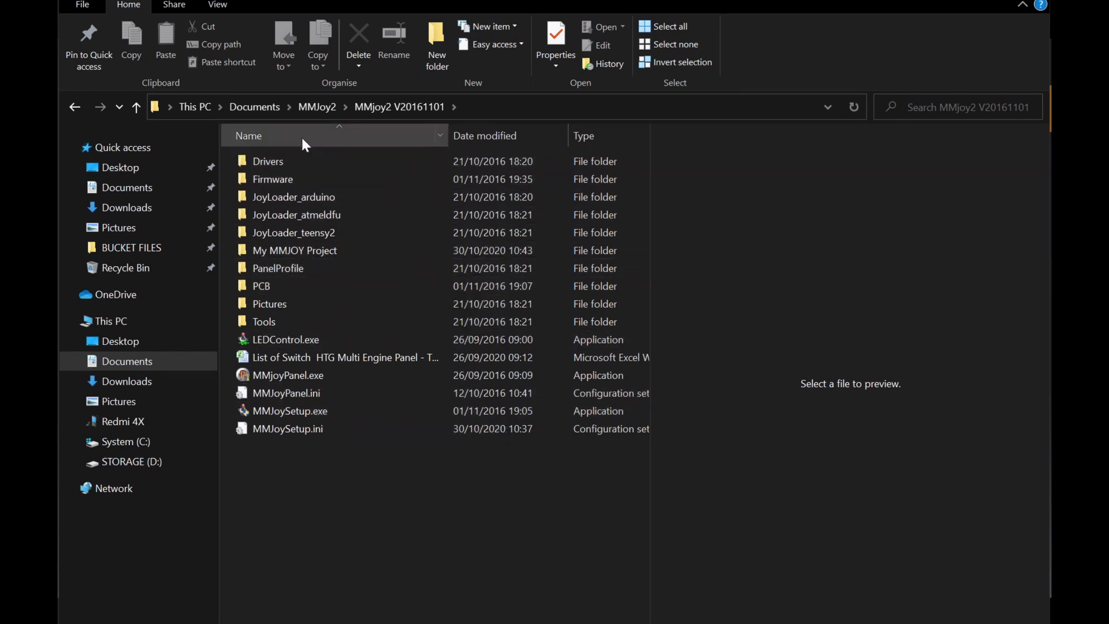
Look through the saved configurations in My MMJOY Project, including the DCS F18C PROJECT subfolder, and return to the version folder
{"action": "left_click", "coordinate": [296, 252]}
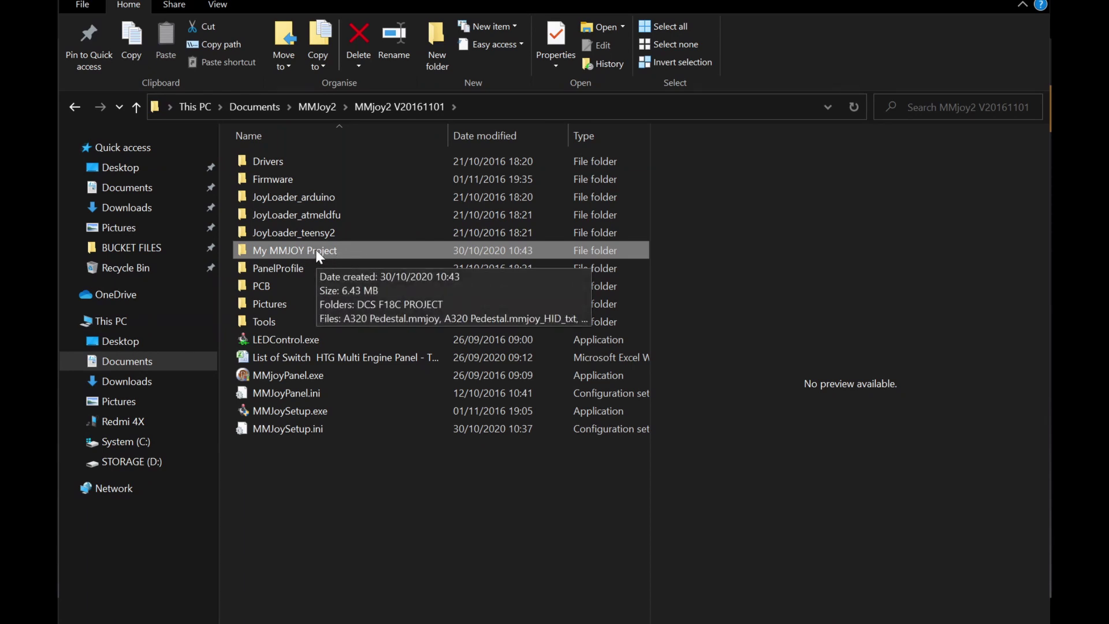
{"action": "double_click", "coordinate": [314, 250]}
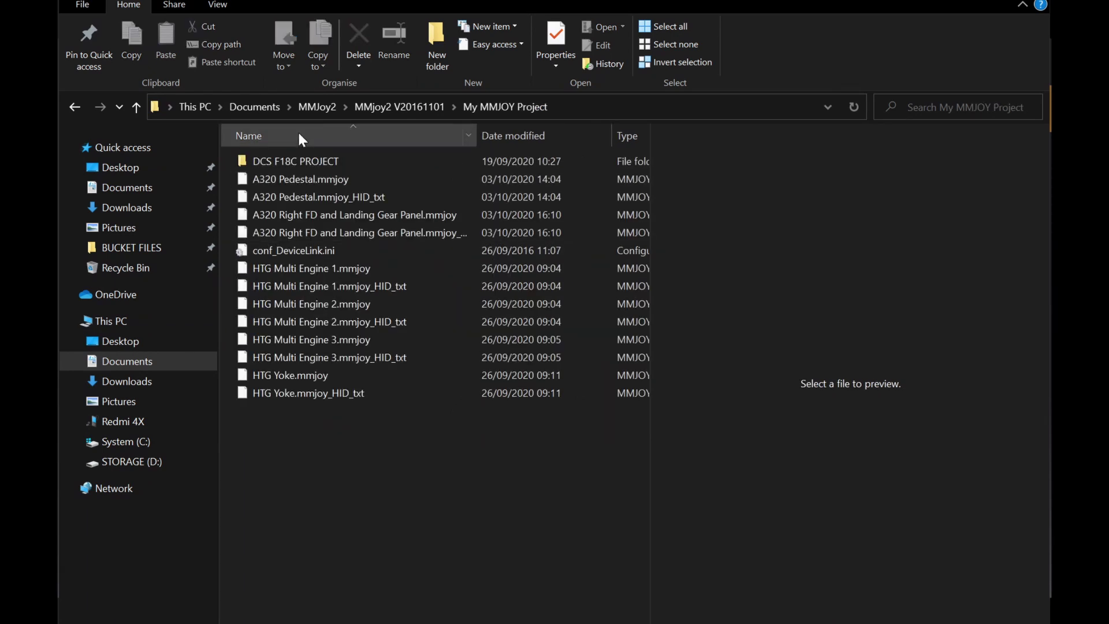
{"action": "double_click", "coordinate": [310, 161]}
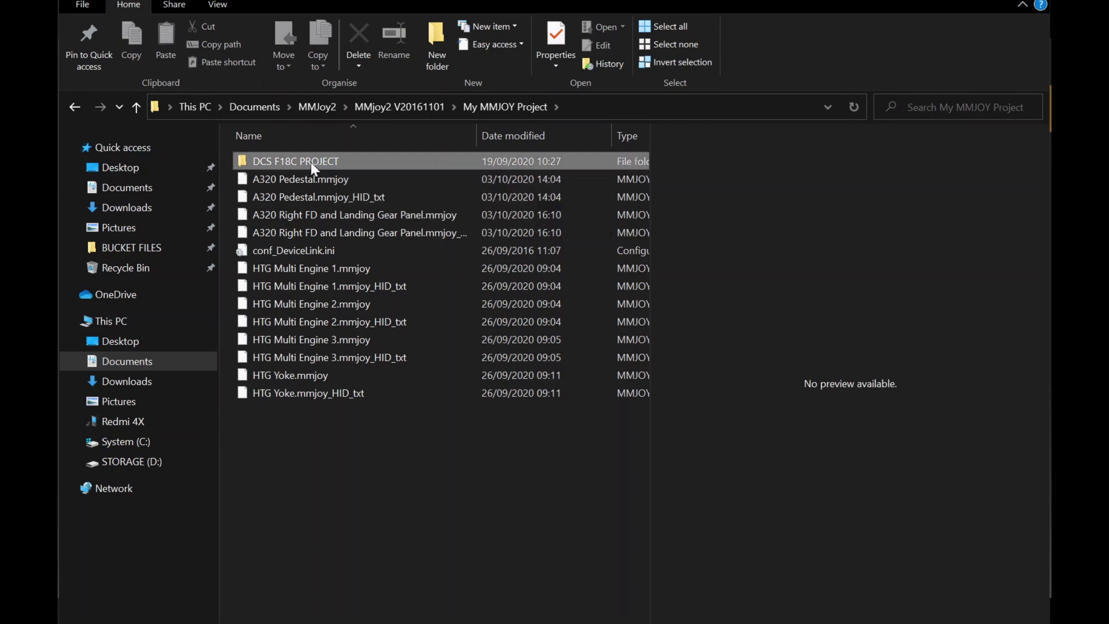
{"action": "left_click", "coordinate": [136, 108]}
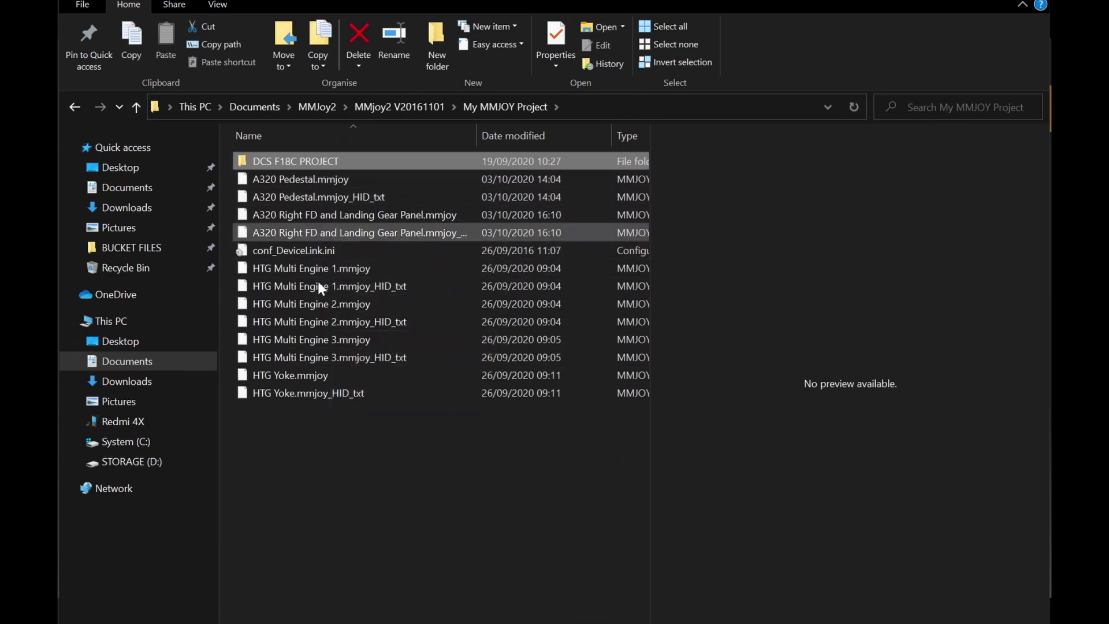
{"action": "left_click", "coordinate": [136, 108]}
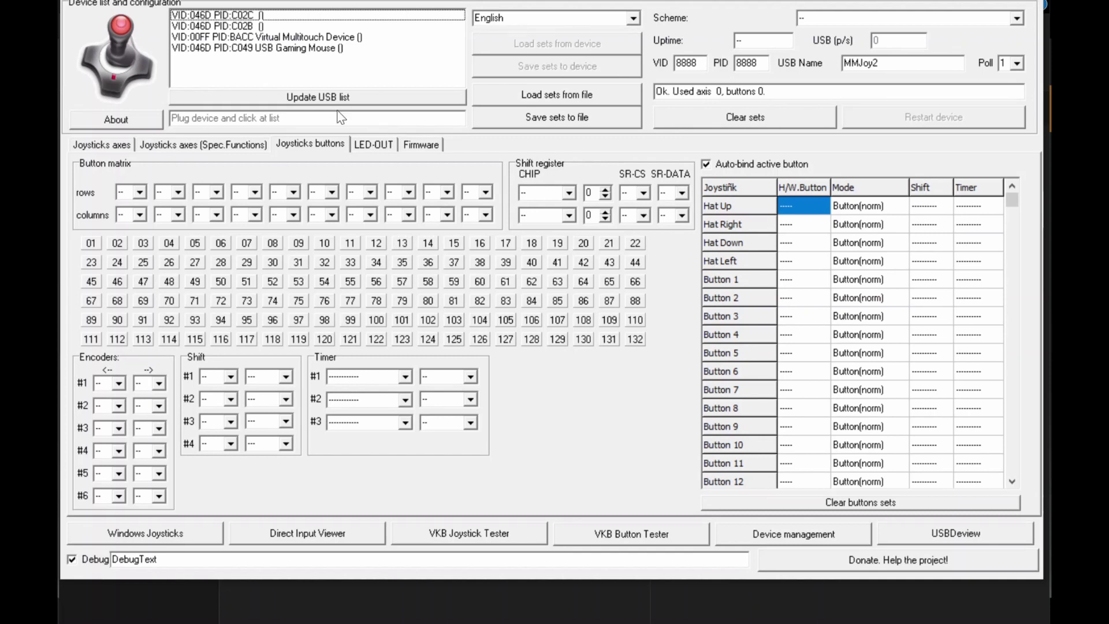
Show the joystick axes settings in the MMJoy2 setup program and go through each entry in the USB device list
{"action": "left_click", "coordinate": [96, 146]}
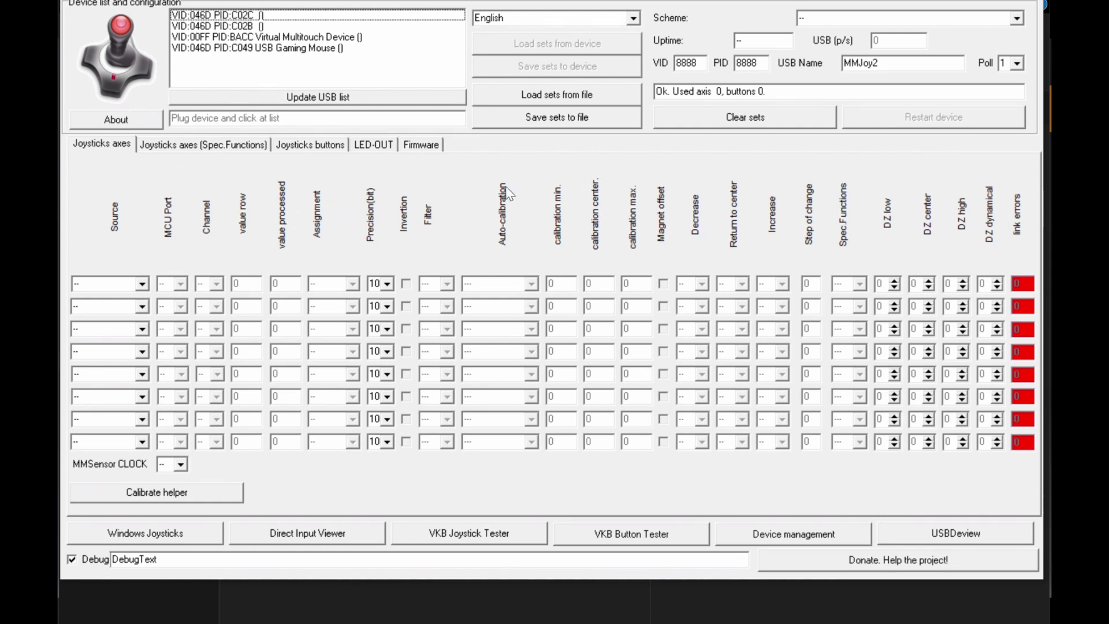
{"action": "left_click", "coordinate": [225, 15]}
{"action": "left_click", "coordinate": [228, 26]}
{"action": "left_click", "coordinate": [227, 37]}
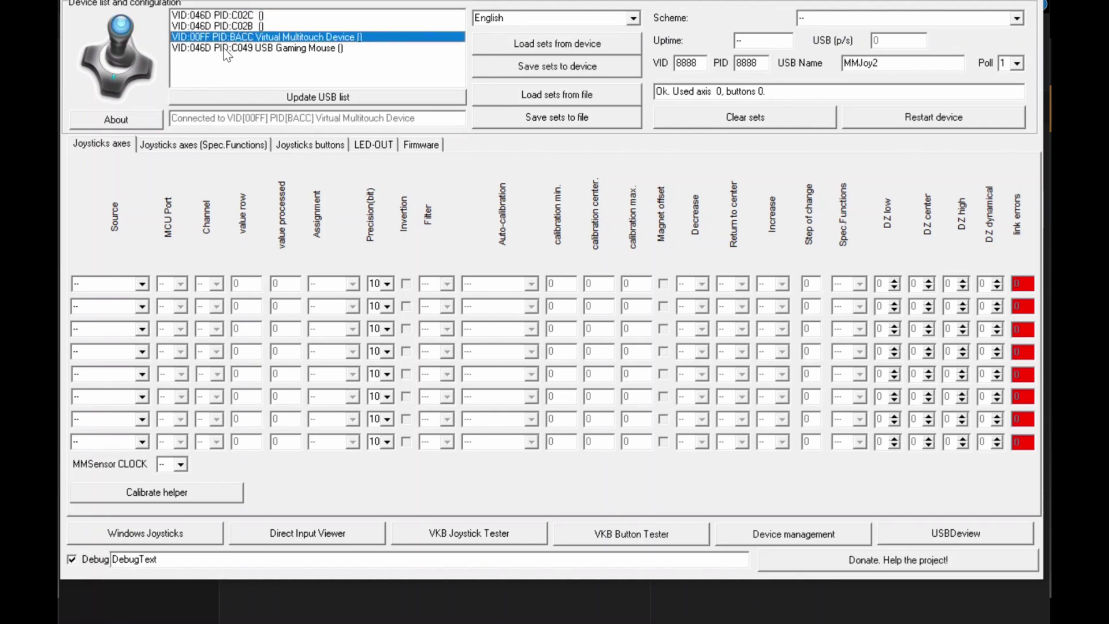
{"action": "left_click", "coordinate": [217, 49]}
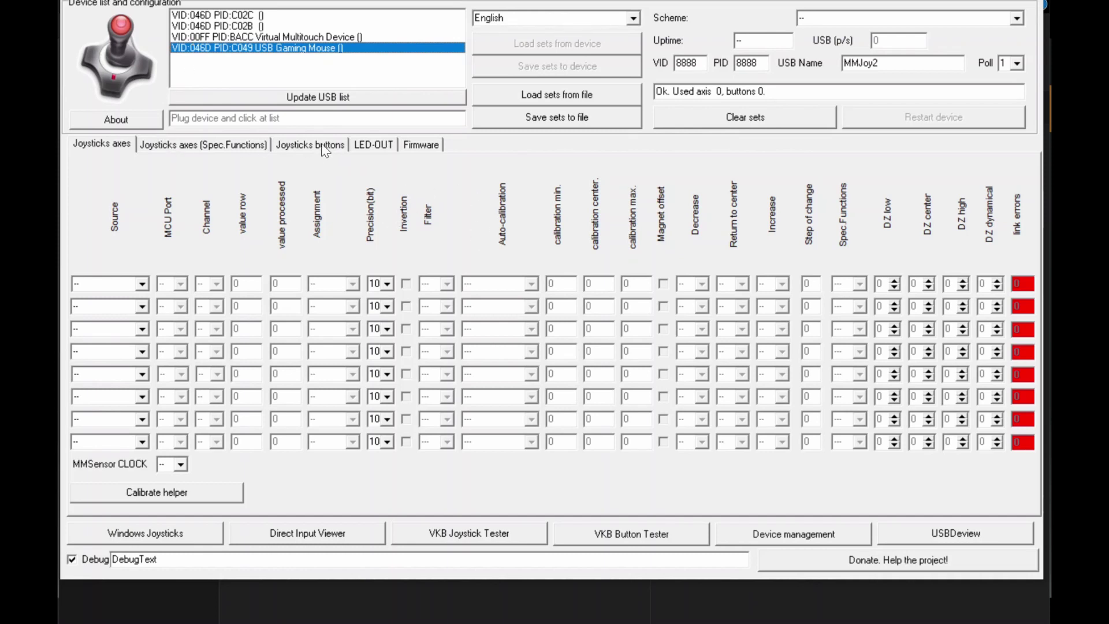
Load Firmware_lufa_[MMJOY2_ATMEGA32U4].hex from the Firmware folder as the firmware file
{"action": "left_click", "coordinate": [416, 147]}
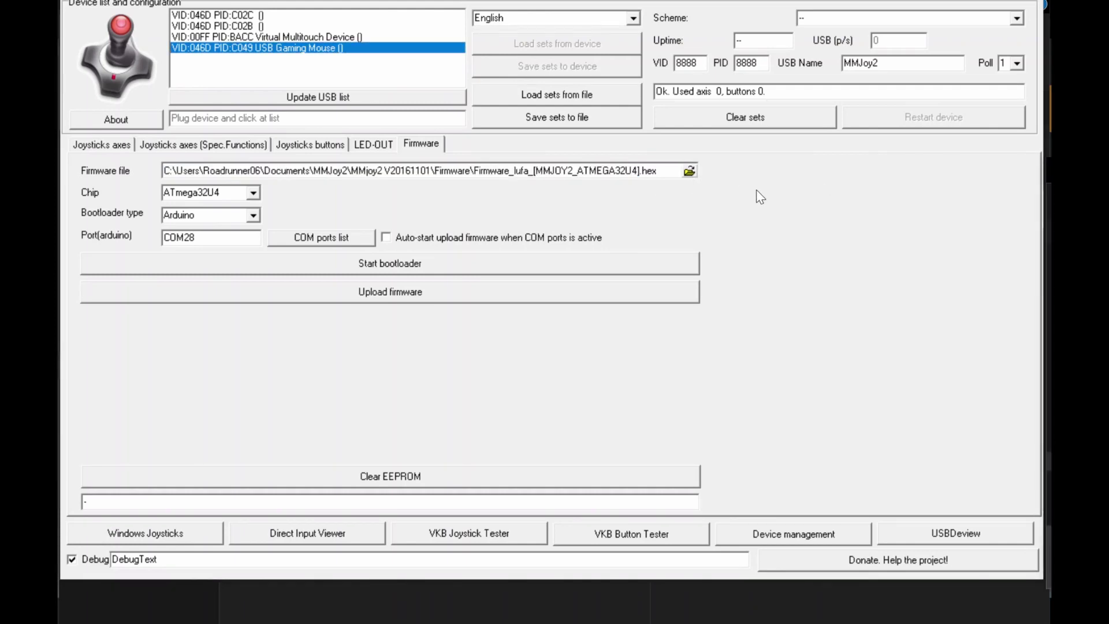
{"action": "left_click", "coordinate": [689, 171]}
{"action": "left_click_drag", "start_coordinate": [1006, 142], "coordinate": [495, 78]}
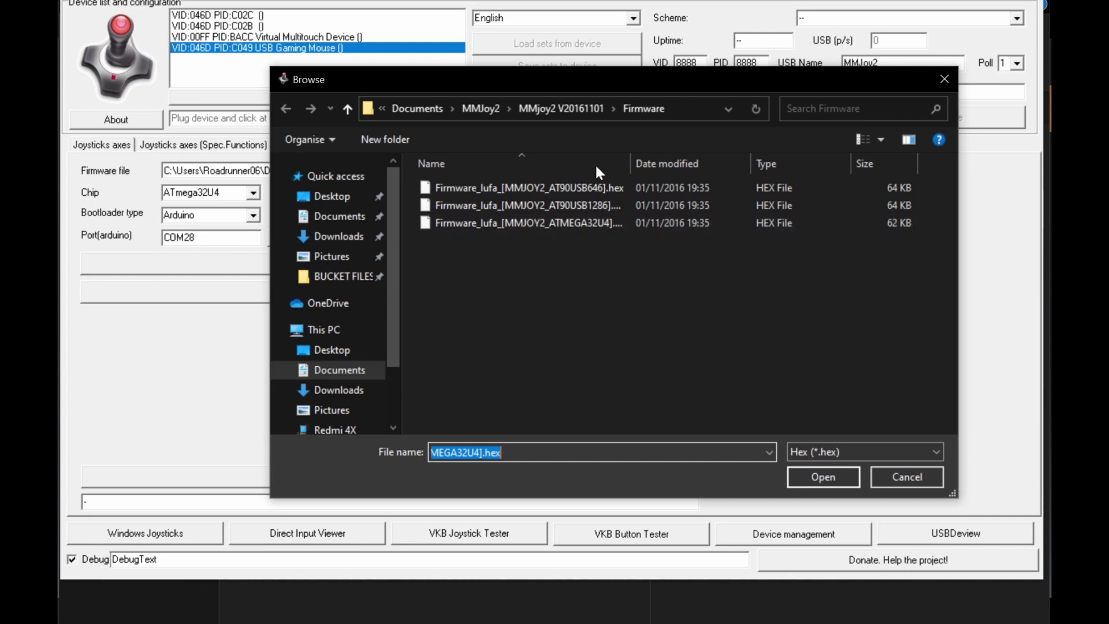
{"action": "left_click_drag", "start_coordinate": [578, 86], "coordinate": [633, 130]}
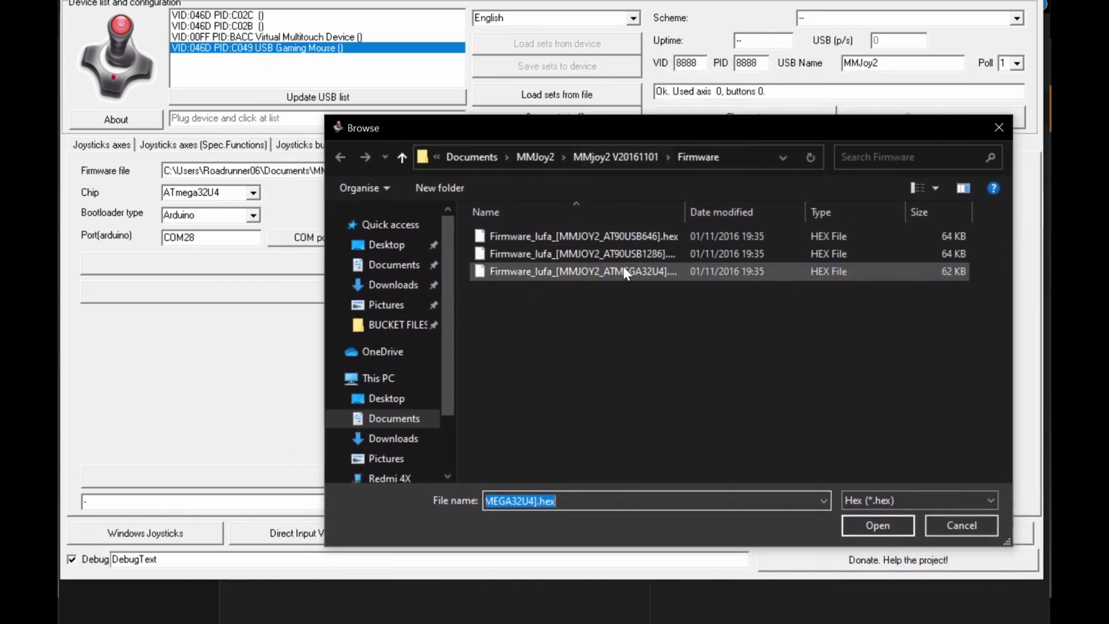
{"action": "left_click", "coordinate": [660, 274]}
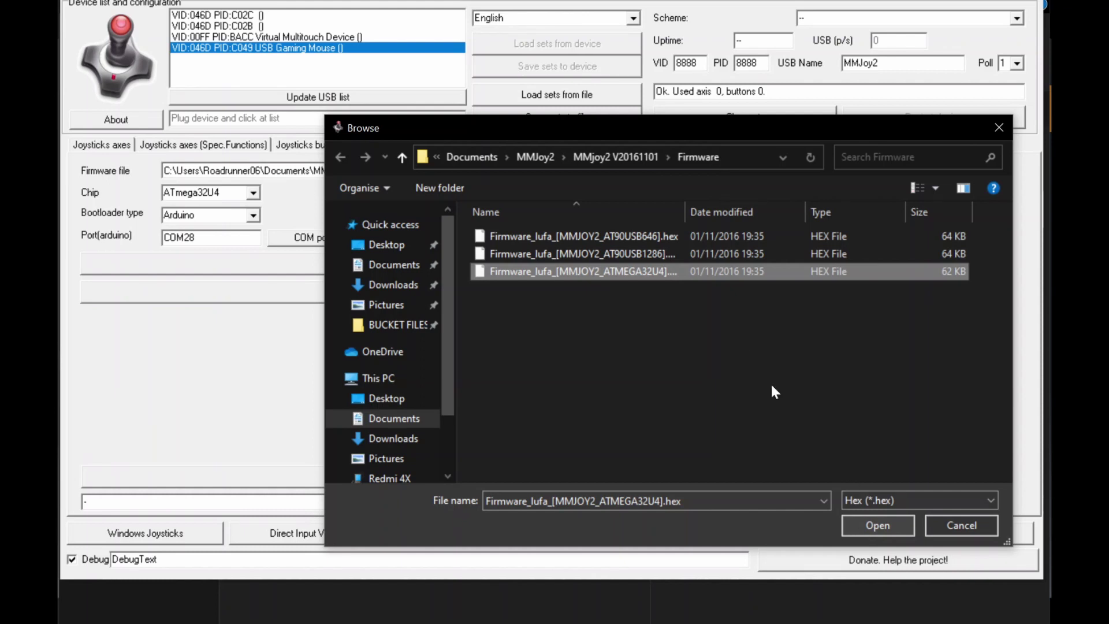
{"action": "left_click", "coordinate": [882, 530]}
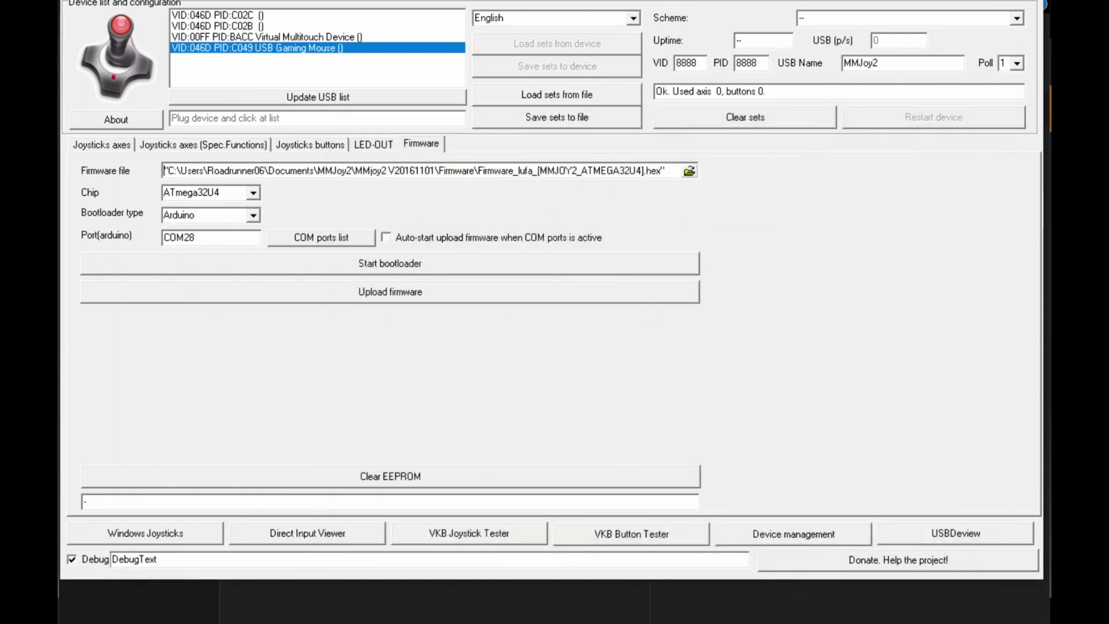
Set the firmware's chip to atmega32u4 and the bootloader type to Arduino
{"action": "left_click", "coordinate": [254, 193]}
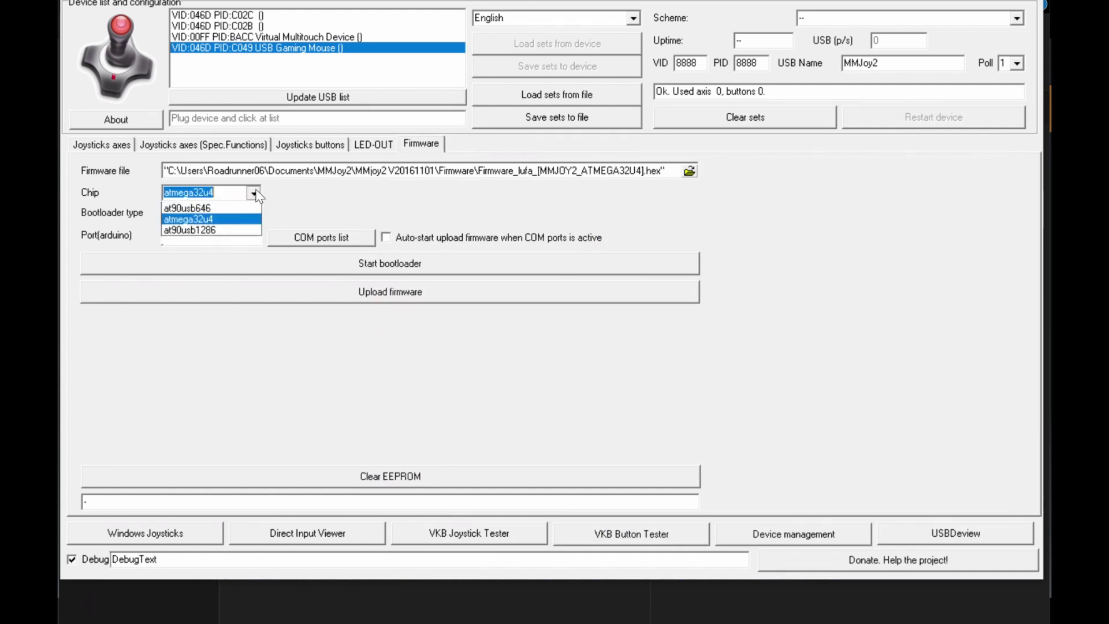
{"action": "left_click", "coordinate": [220, 223]}
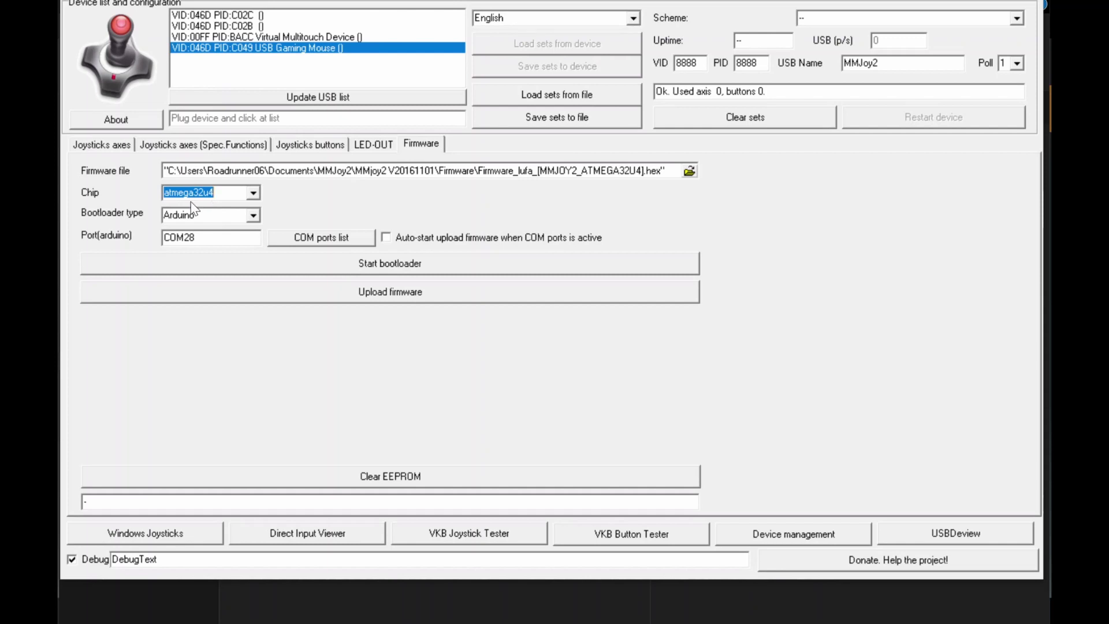
{"action": "left_click", "coordinate": [253, 216]}
{"action": "left_click", "coordinate": [237, 253]}
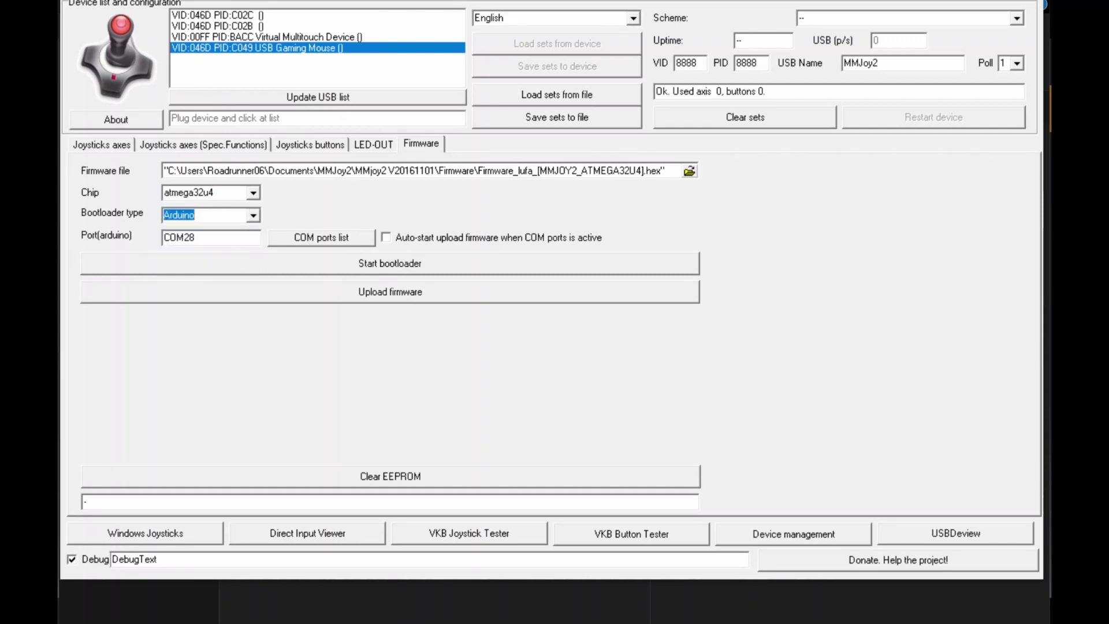
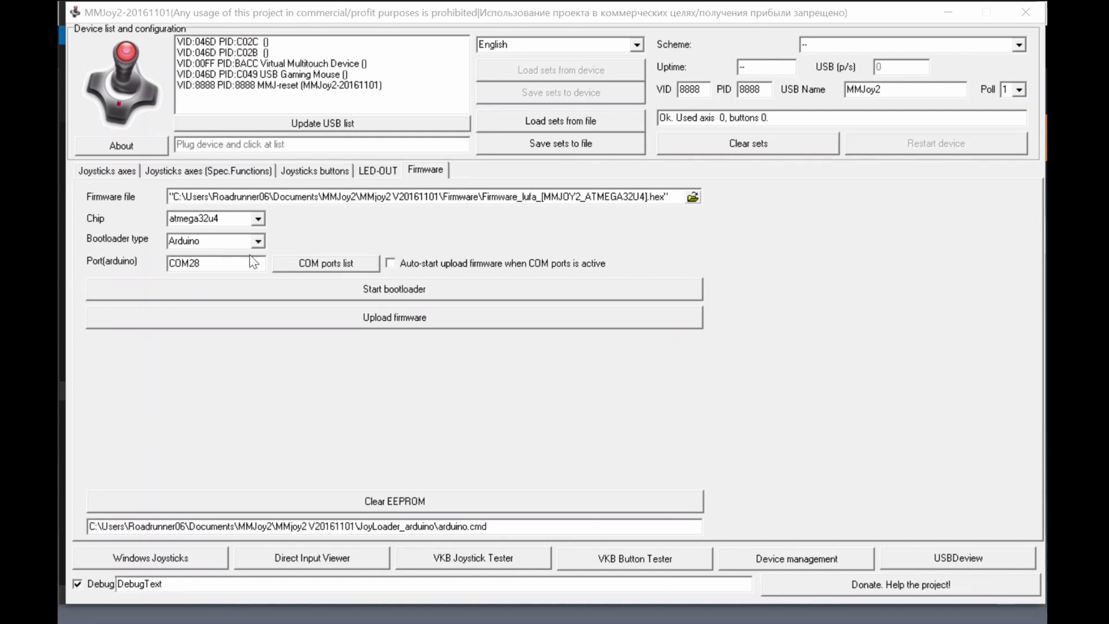
Enable the automatic start of the firmware upload when the COM port is active
{"action": "left_click", "coordinate": [390, 264]}
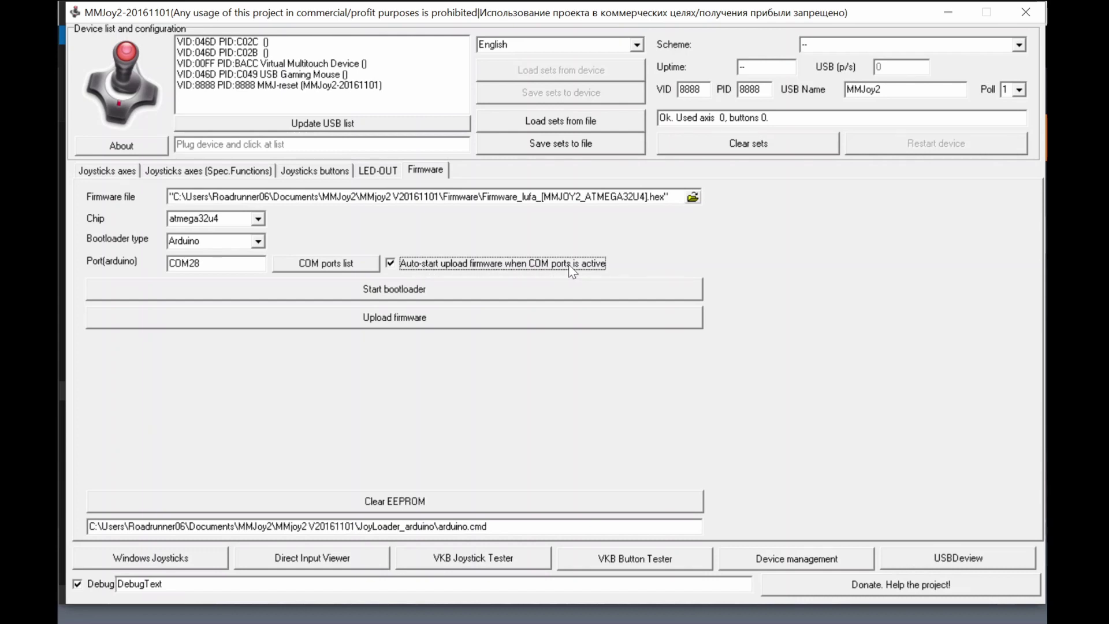
{"action": "left_click", "coordinate": [354, 278]}
{"action": "left_click", "coordinate": [321, 97]}
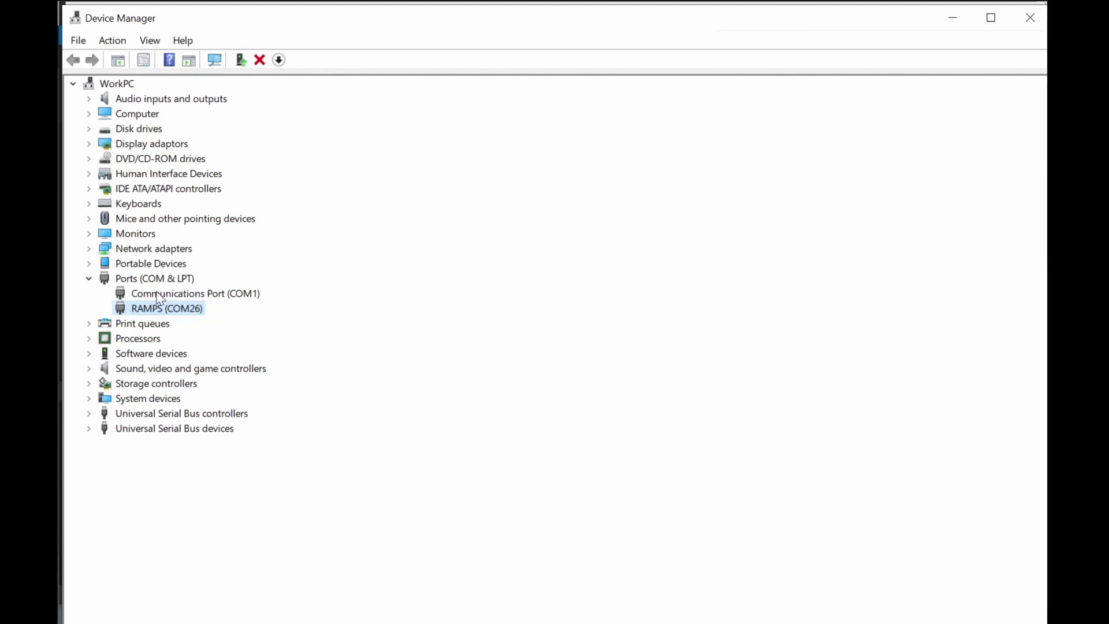
Expand Human Interface Devices in Device Manager and select the HID-compliant game controller
{"action": "left_click", "coordinate": [89, 174]}
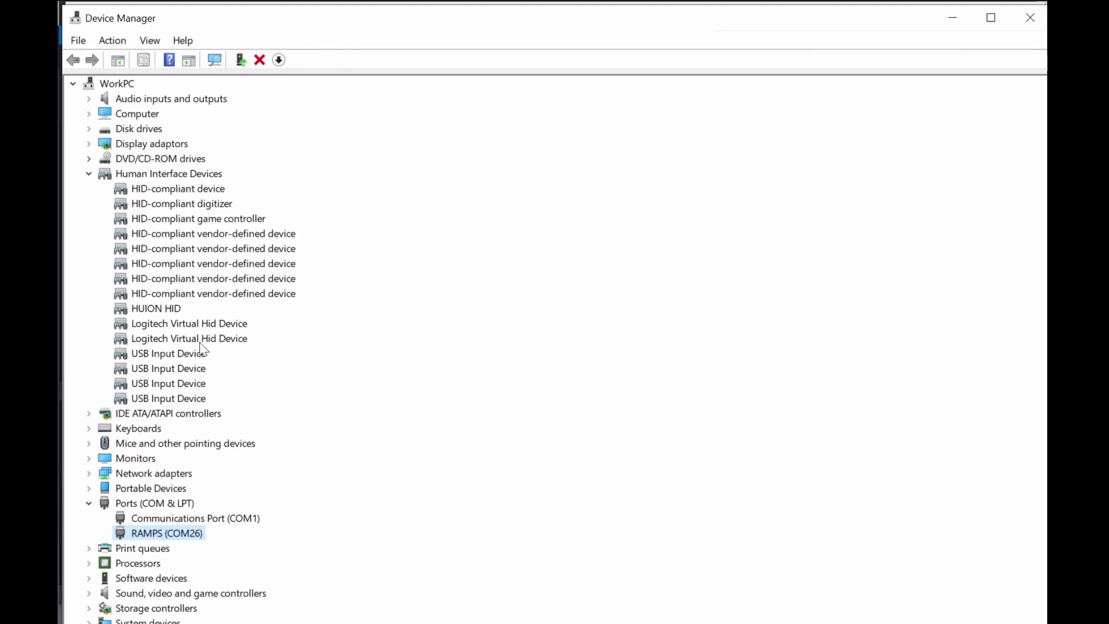
{"action": "left_click", "coordinate": [191, 222]}
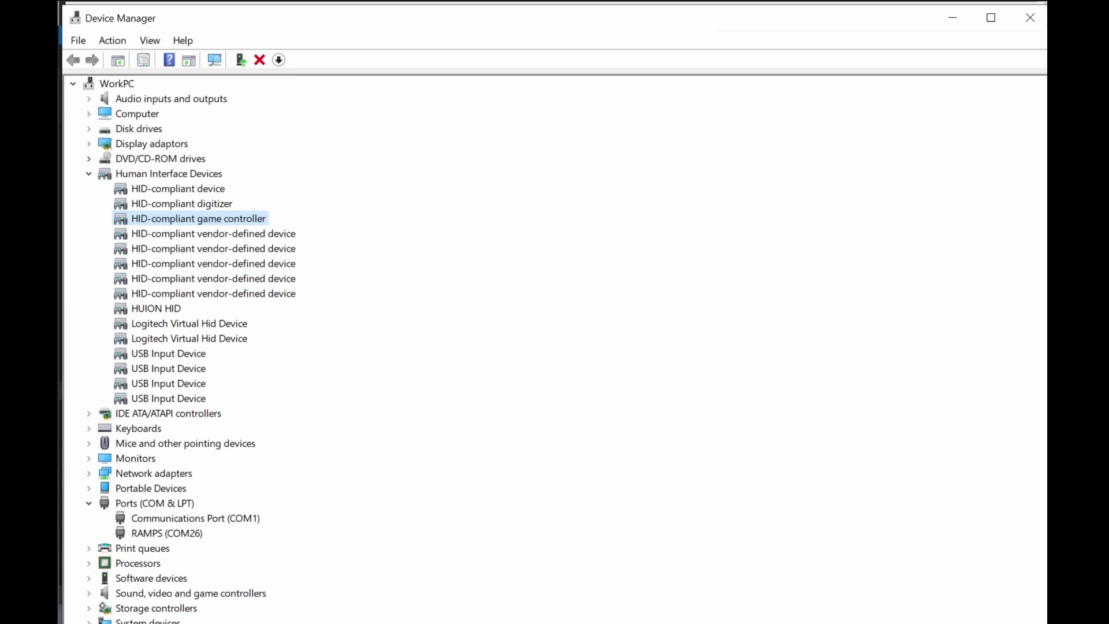
Switch back to the MMJoy2 setup program and open the joystick button settings for the MMJ-reset device
{"action": "key", "text": "alt+Tab"}
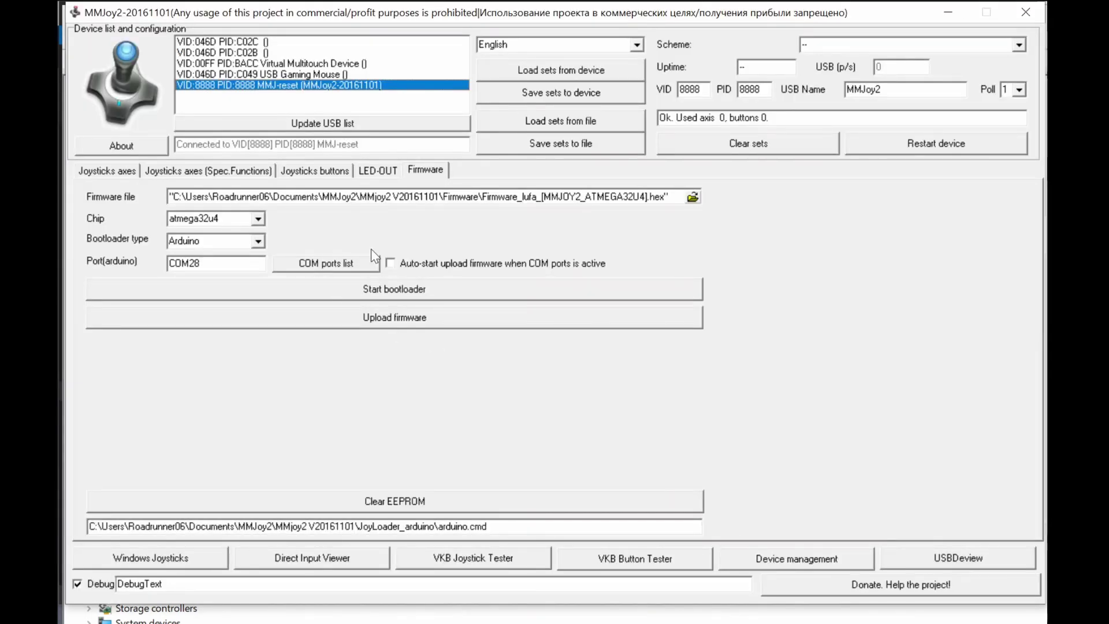
{"action": "left_click", "coordinate": [330, 172]}
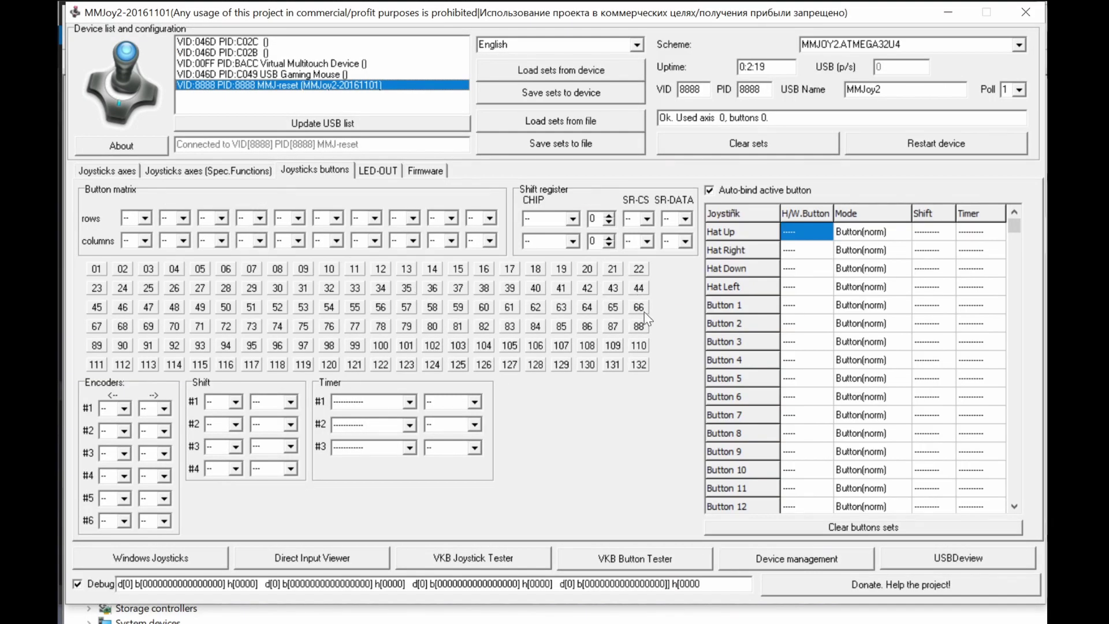
Look through the MMJ-reset device's joystick axes, special axis functions, LED output and joystick button settings
{"action": "left_click", "coordinate": [112, 171]}
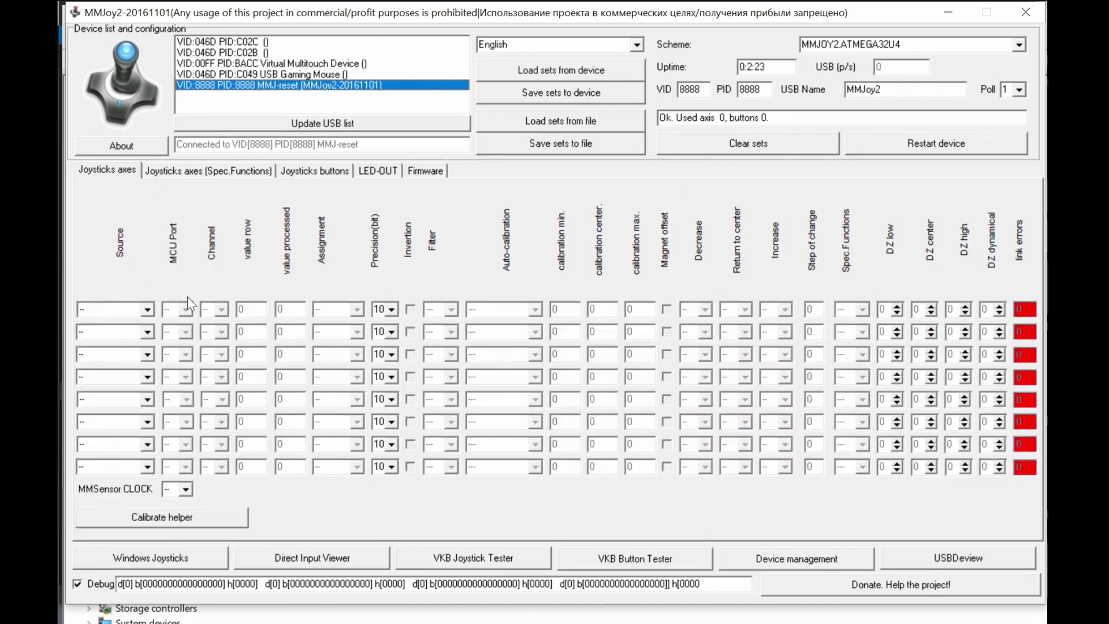
{"action": "left_click", "coordinate": [211, 171]}
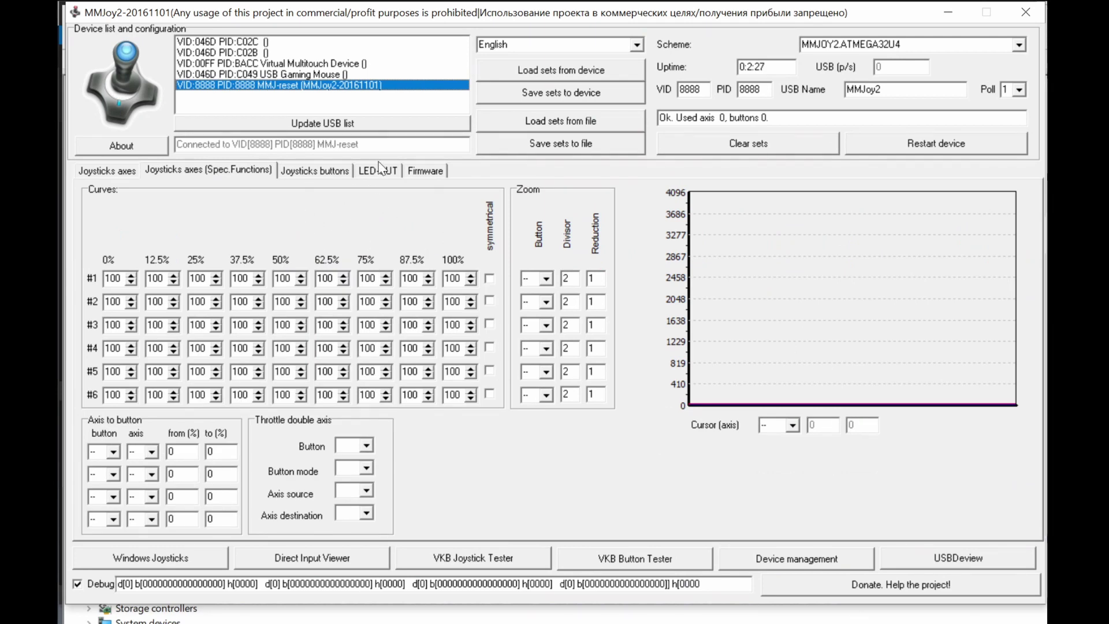
{"action": "left_click", "coordinate": [380, 169]}
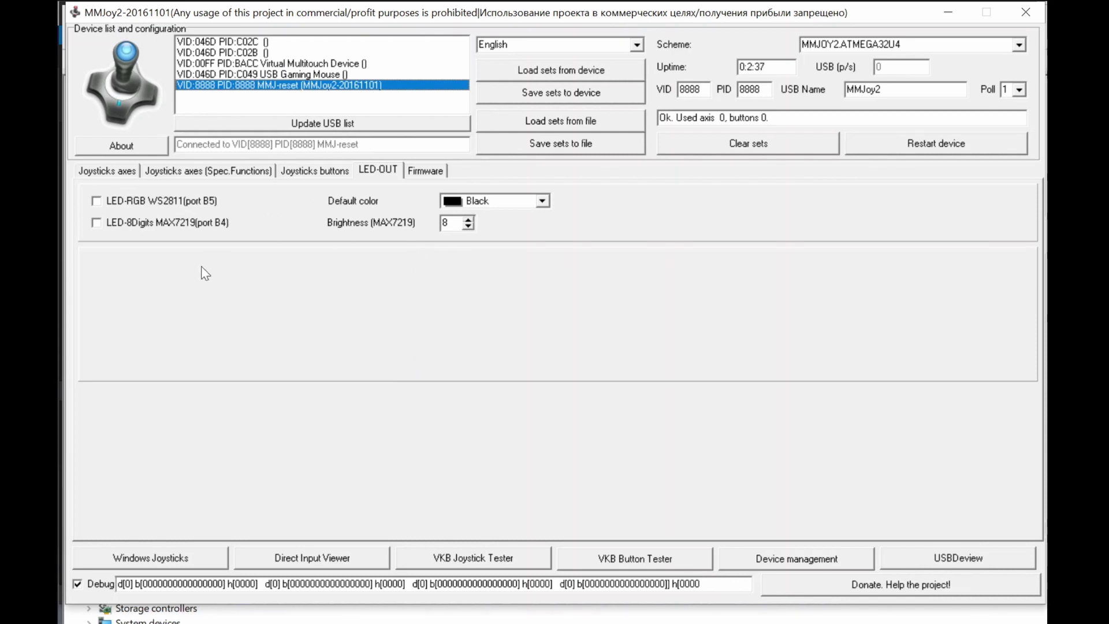
{"action": "left_click", "coordinate": [301, 172]}
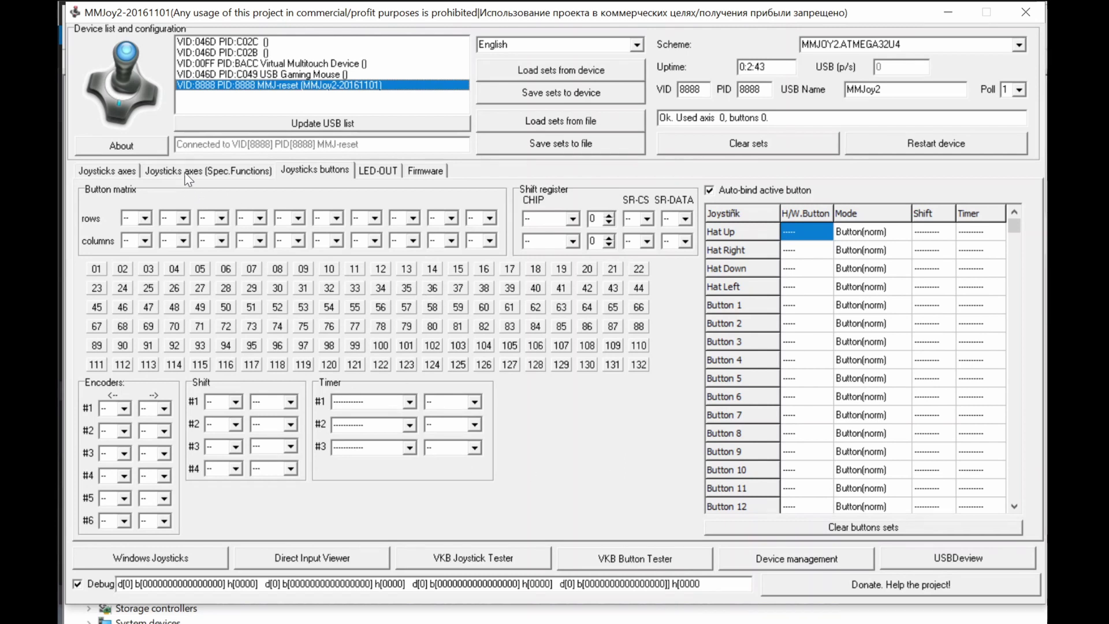
{"action": "left_click", "coordinate": [106, 172]}
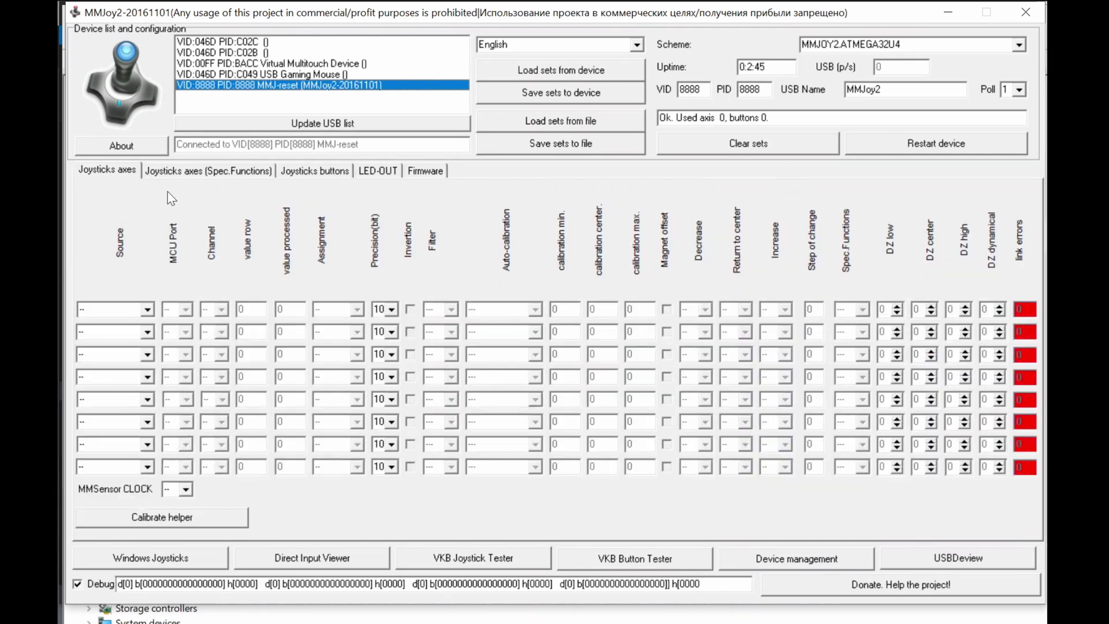
{"action": "left_click", "coordinate": [188, 171]}
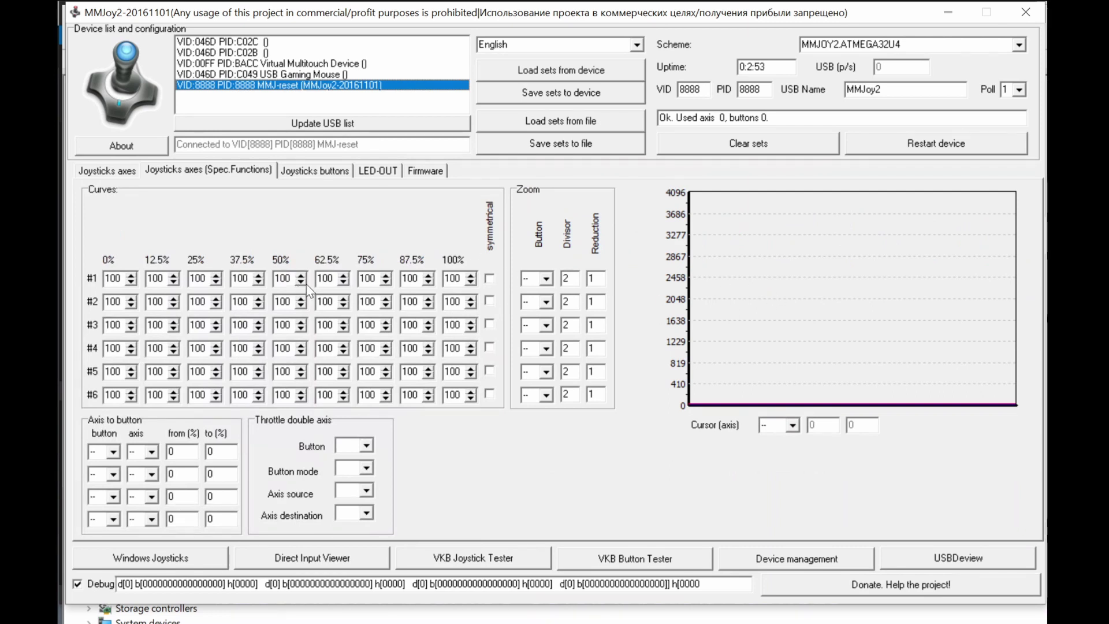
{"action": "left_click", "coordinate": [130, 169]}
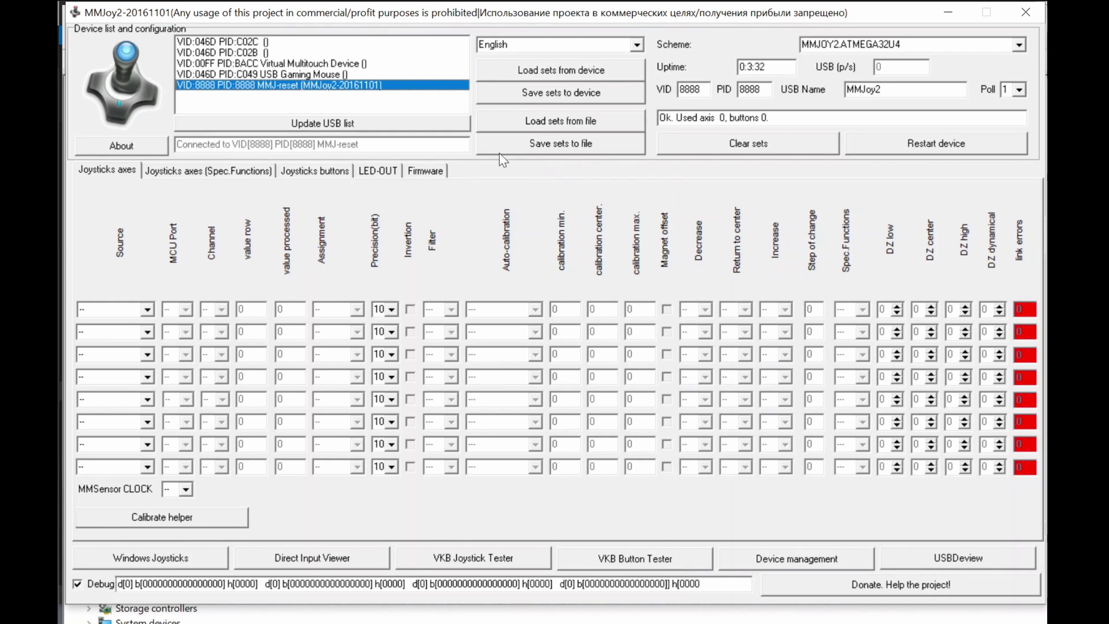
Open the firmware settings, return to them from Device Manager, and set the Arduino port to COM21
{"action": "left_click", "coordinate": [424, 170]}
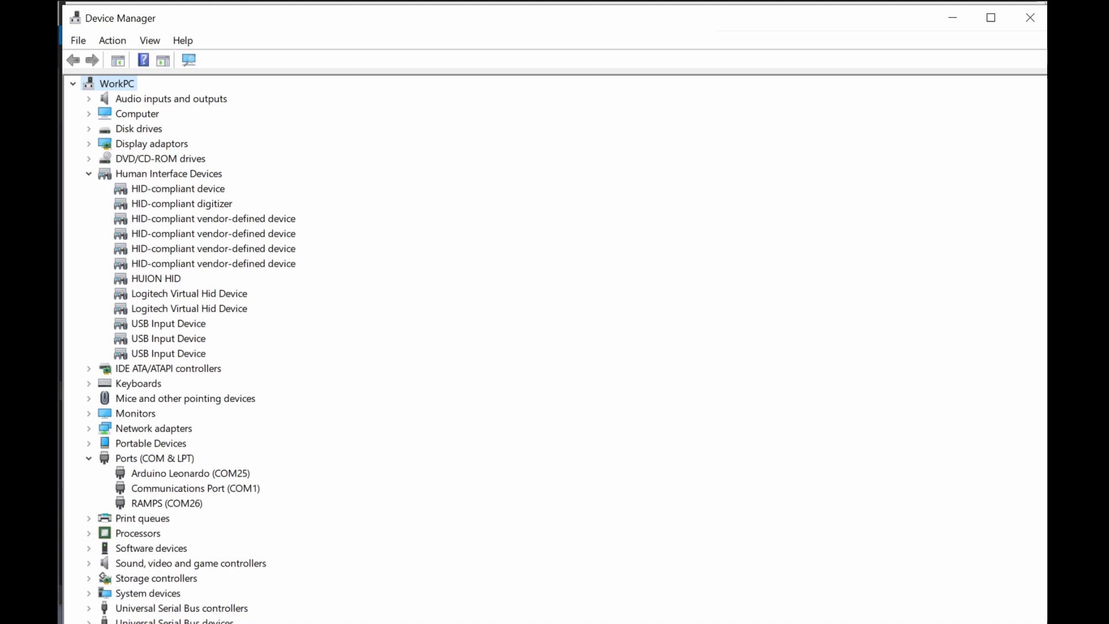
{"action": "key", "text": "alt+Tab"}
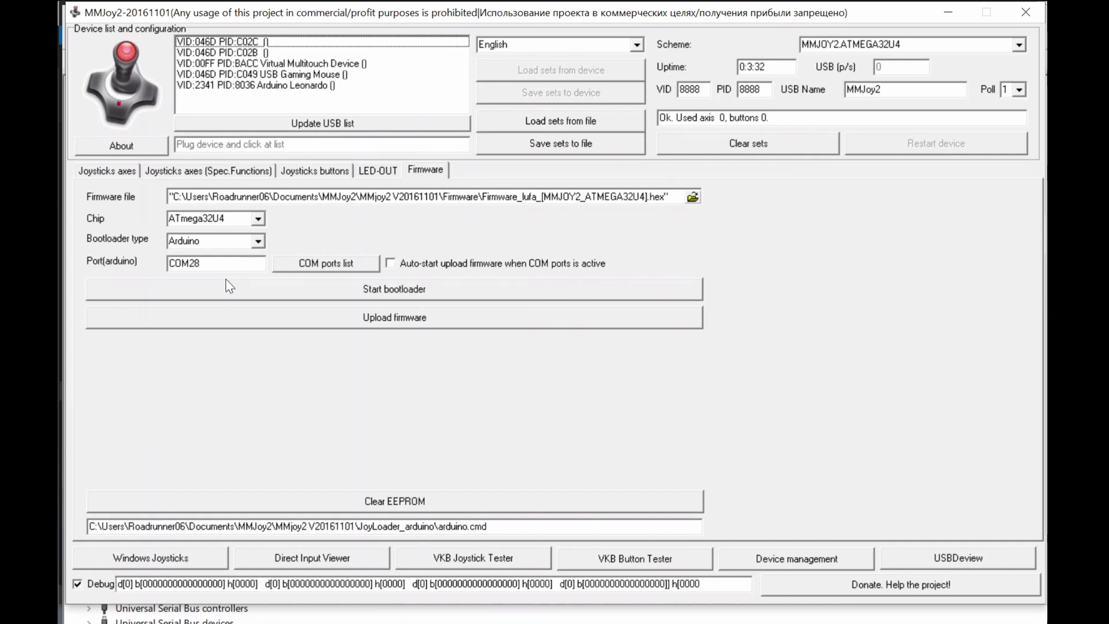
{"action": "left_click", "coordinate": [199, 263]}
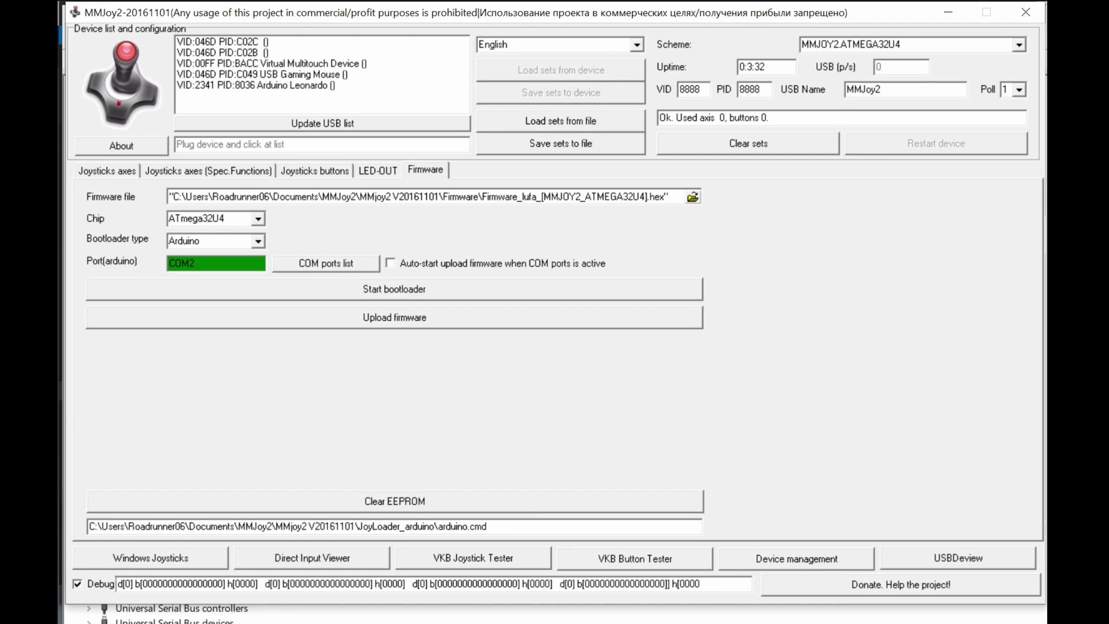
{"action": "type", "text": "1"}
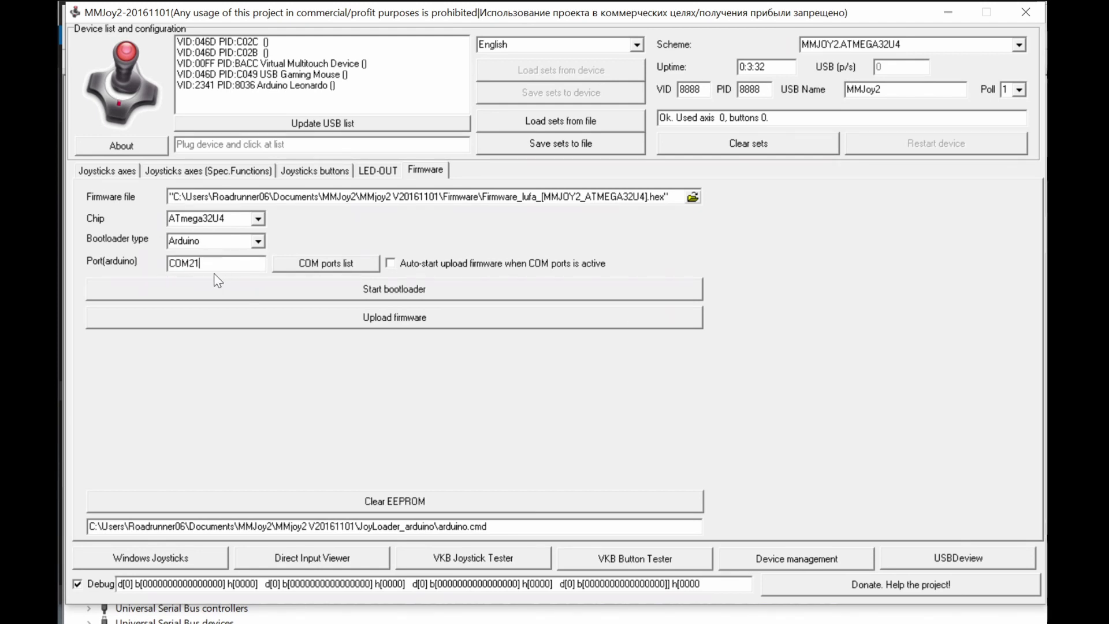
Start the bootloader with auto-start firmware upload on active COM ports enabled, and open the joystick button settings
{"action": "left_click", "coordinate": [391, 264]}
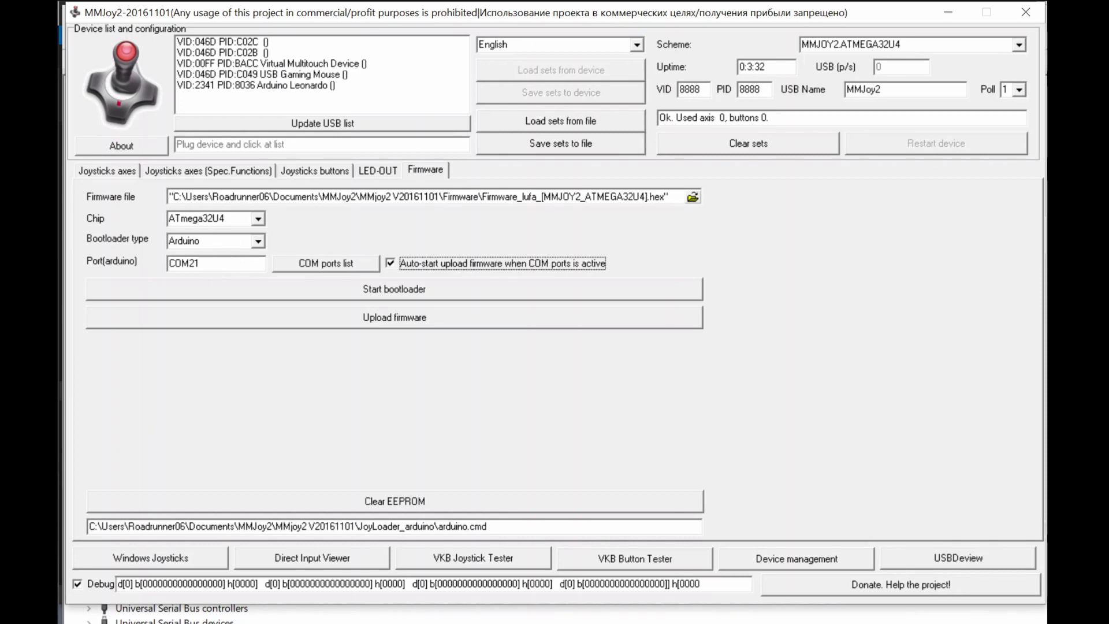
{"action": "left_click", "coordinate": [392, 292]}
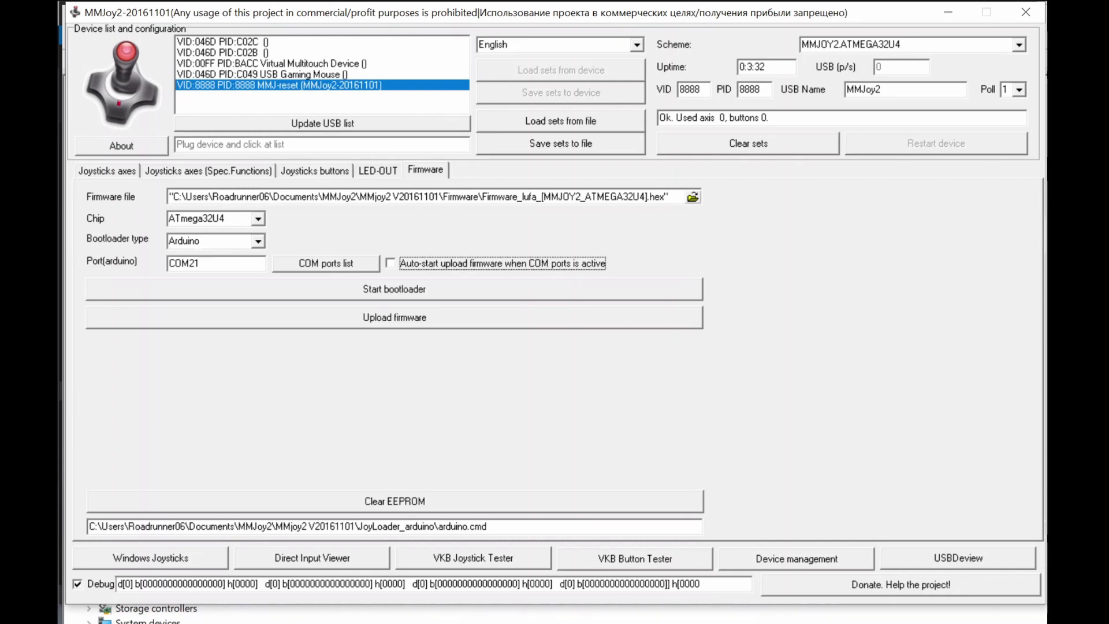
{"action": "left_click", "coordinate": [319, 170]}
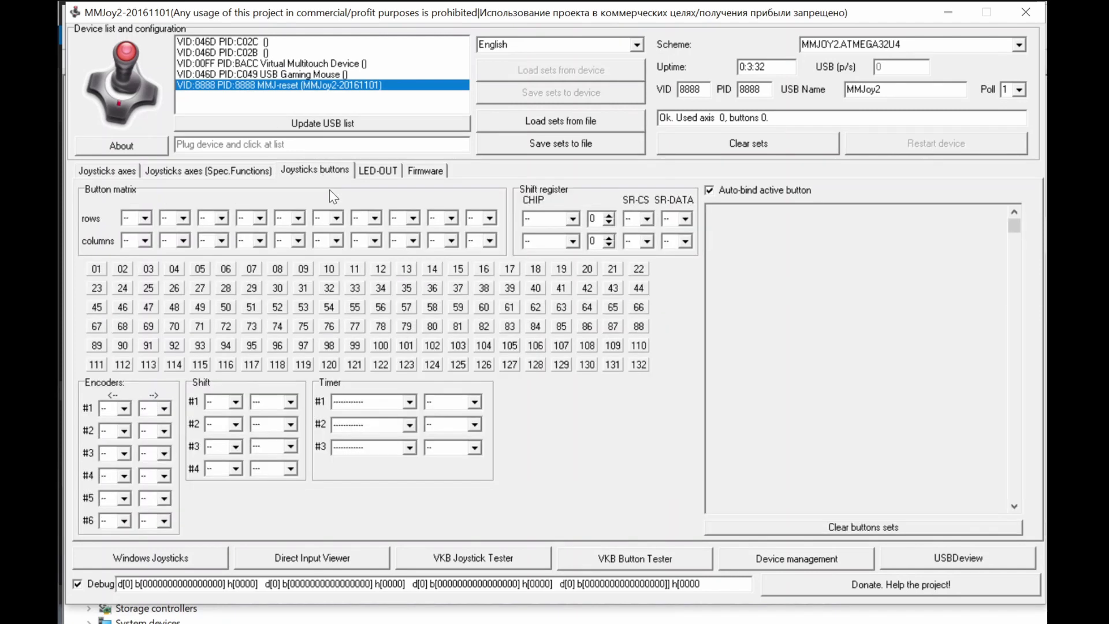